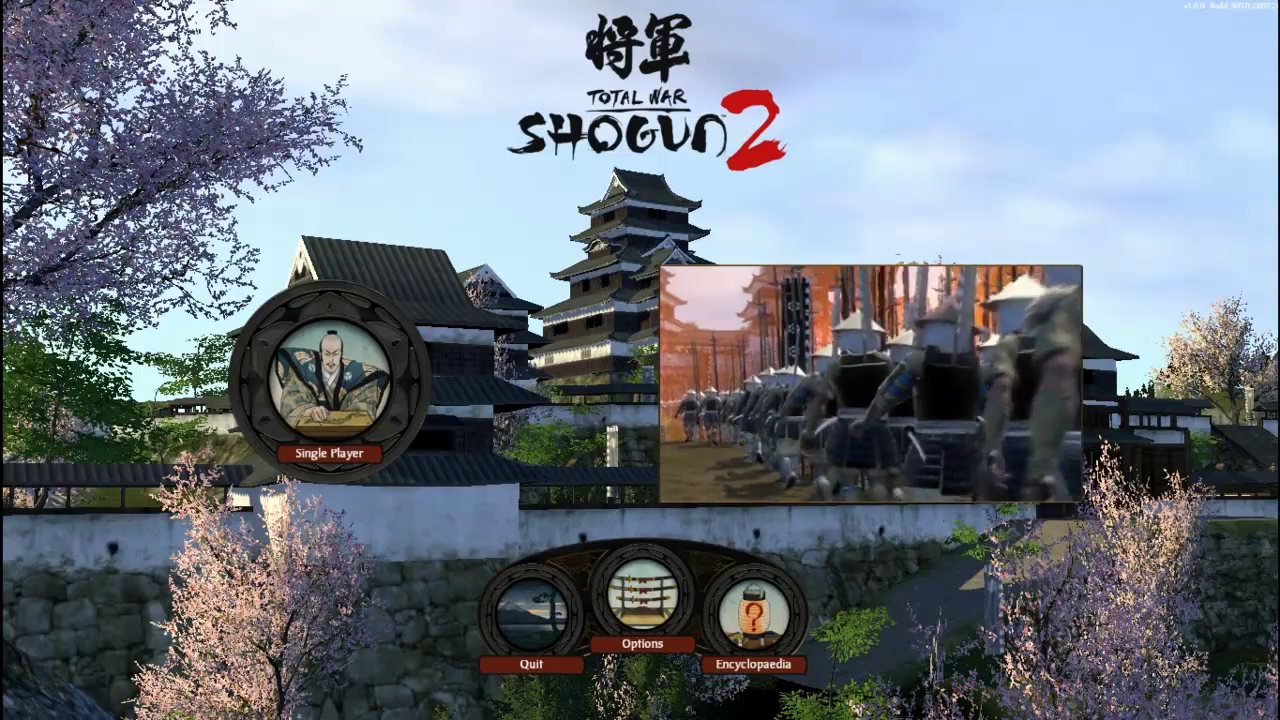
- Open the Options screen from the Shogun 2 main menu to show graphics settings
{"action": "left_click", "coordinate": [642, 592]}
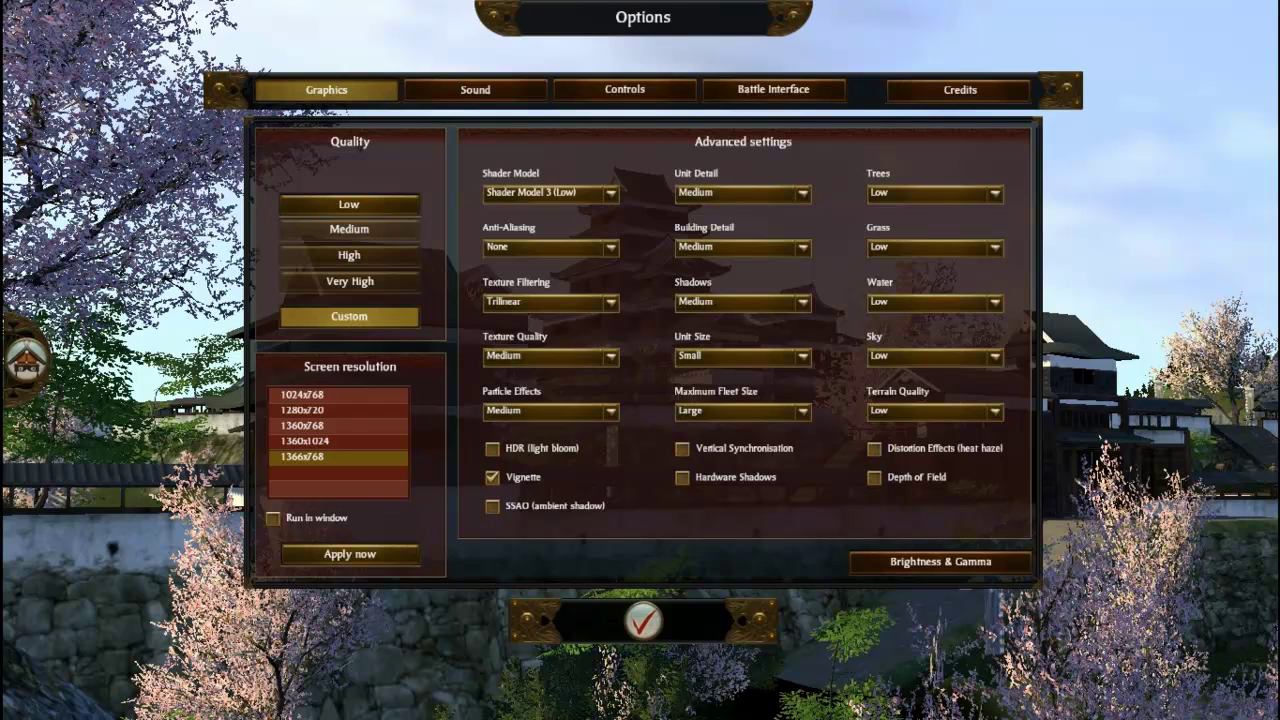
- Check that Texture Quality offers only Low and Medium, leaving it at Medium
{"action": "left_click", "coordinate": [550, 356]}
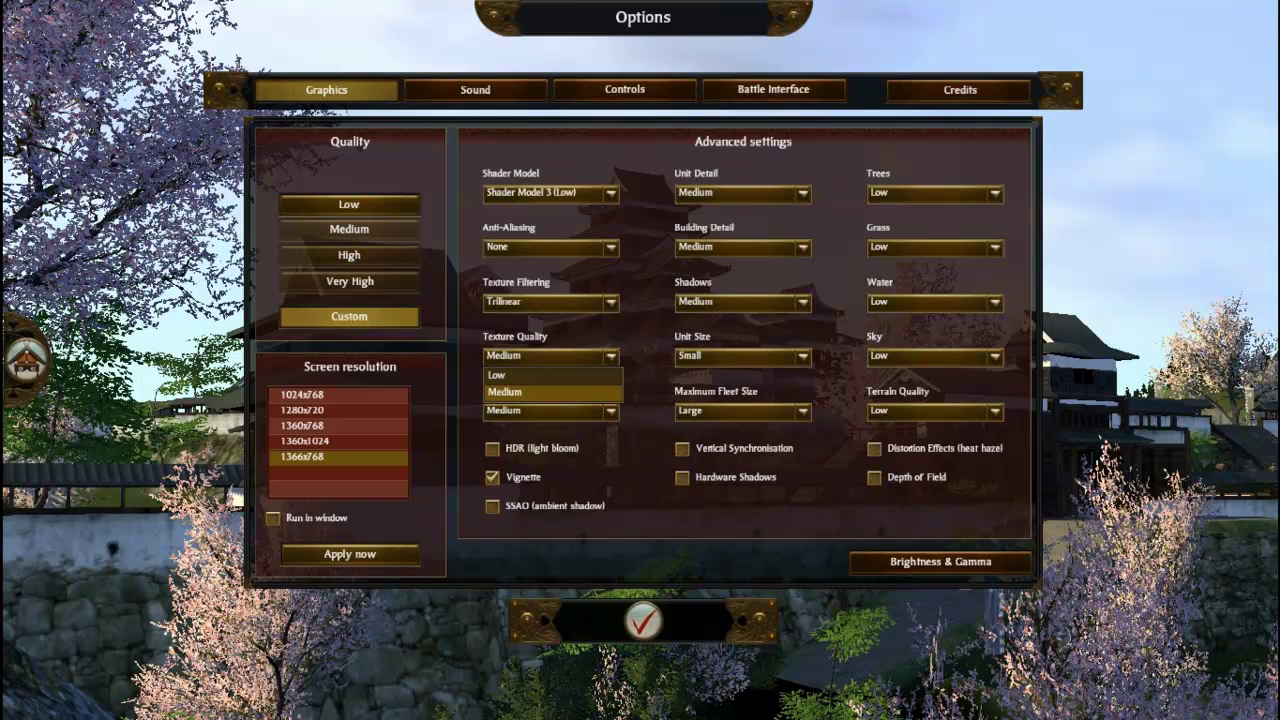
{"action": "left_click", "coordinate": [550, 392]}
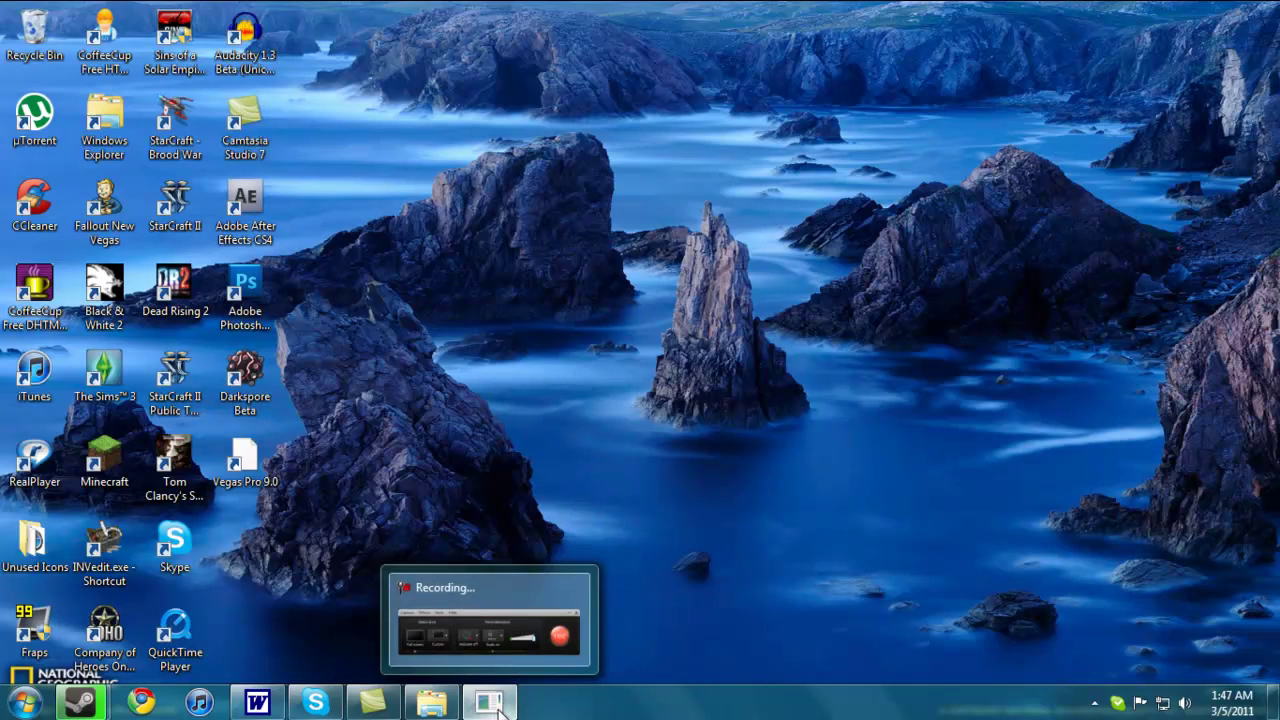
- Restore the Explorer window showing the Shogun2 scripts folder from the taskbar
{"action": "left_click", "coordinate": [428, 703]}
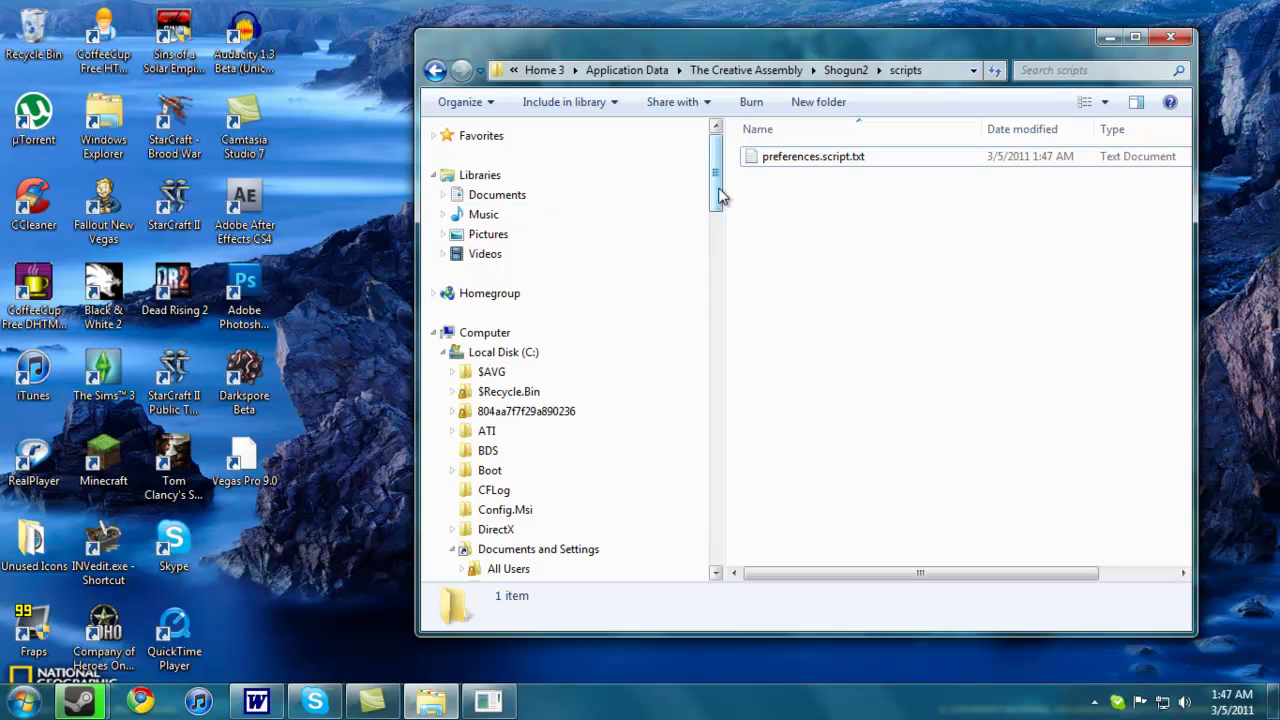
{"action": "scroll", "coordinate": [716, 176], "scroll_direction": "down", "scroll_amount": 1}
{"action": "scroll", "coordinate": [716, 174], "scroll_direction": "up", "scroll_amount": 1}
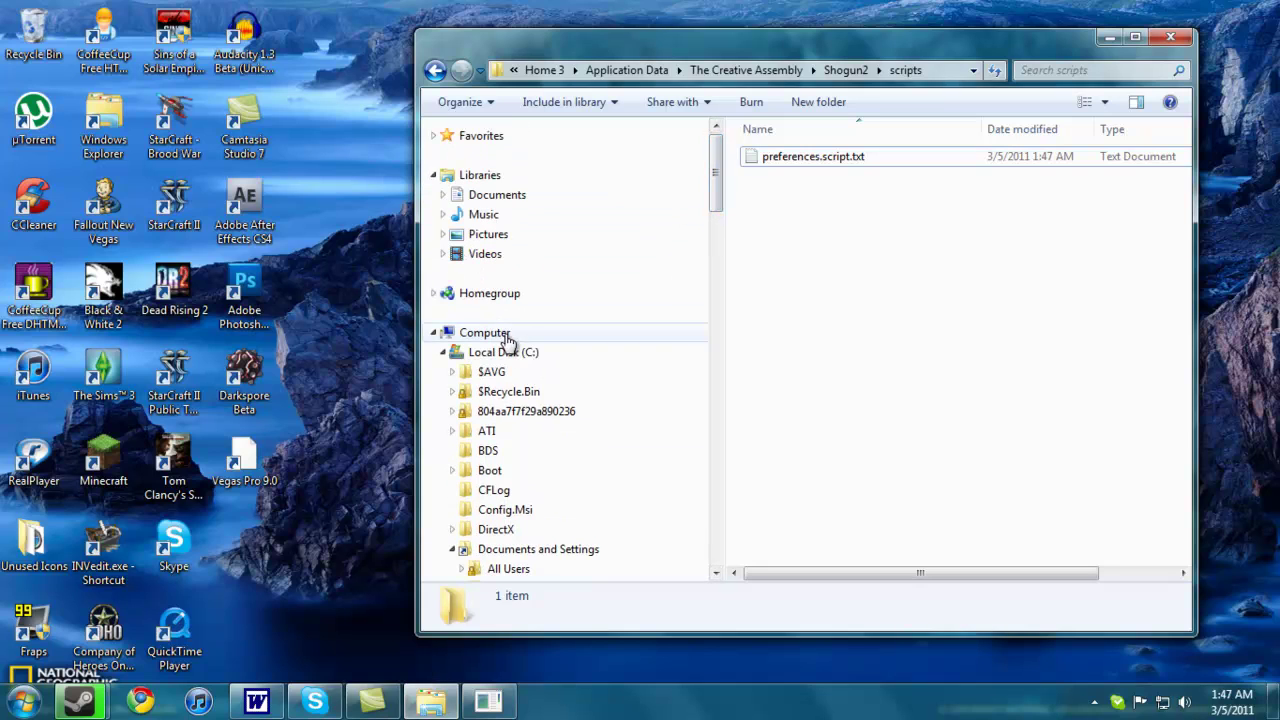
- Search the Start menu for 'explorer.exe', dismiss the results, and reopen the Start menu
{"action": "left_click", "coordinate": [22, 702]}
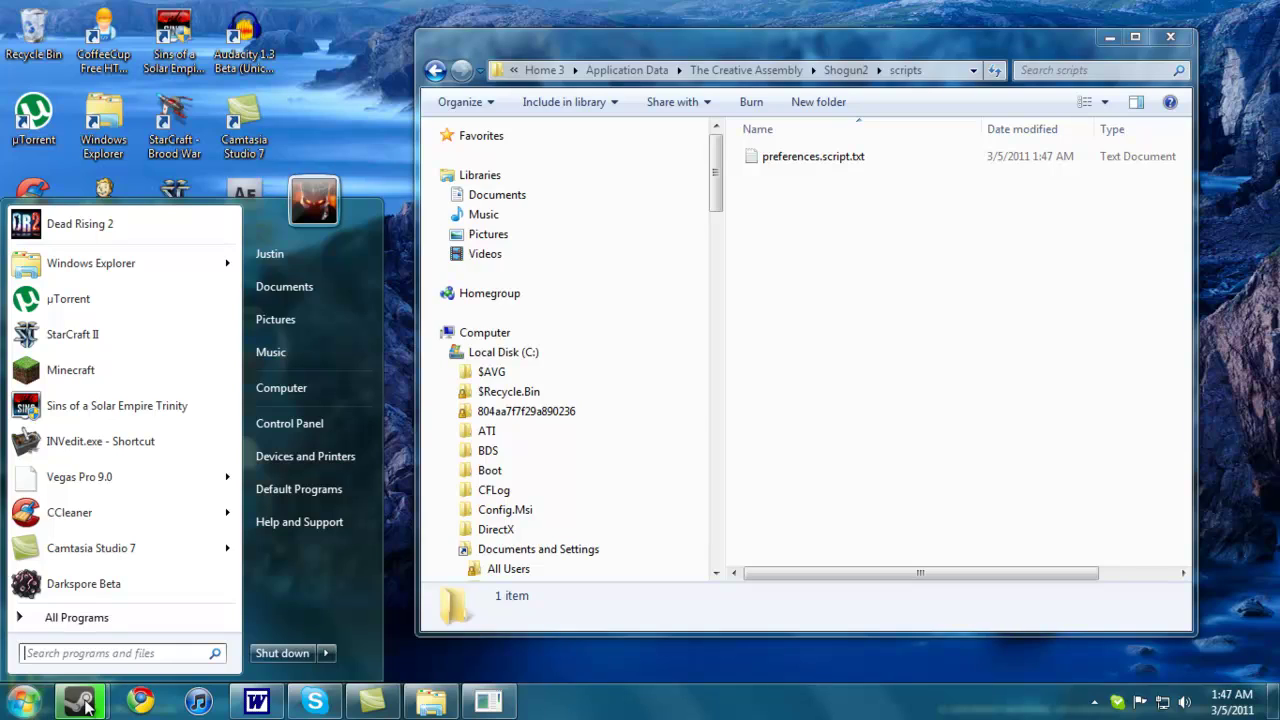
{"action": "type", "text": "explore"}
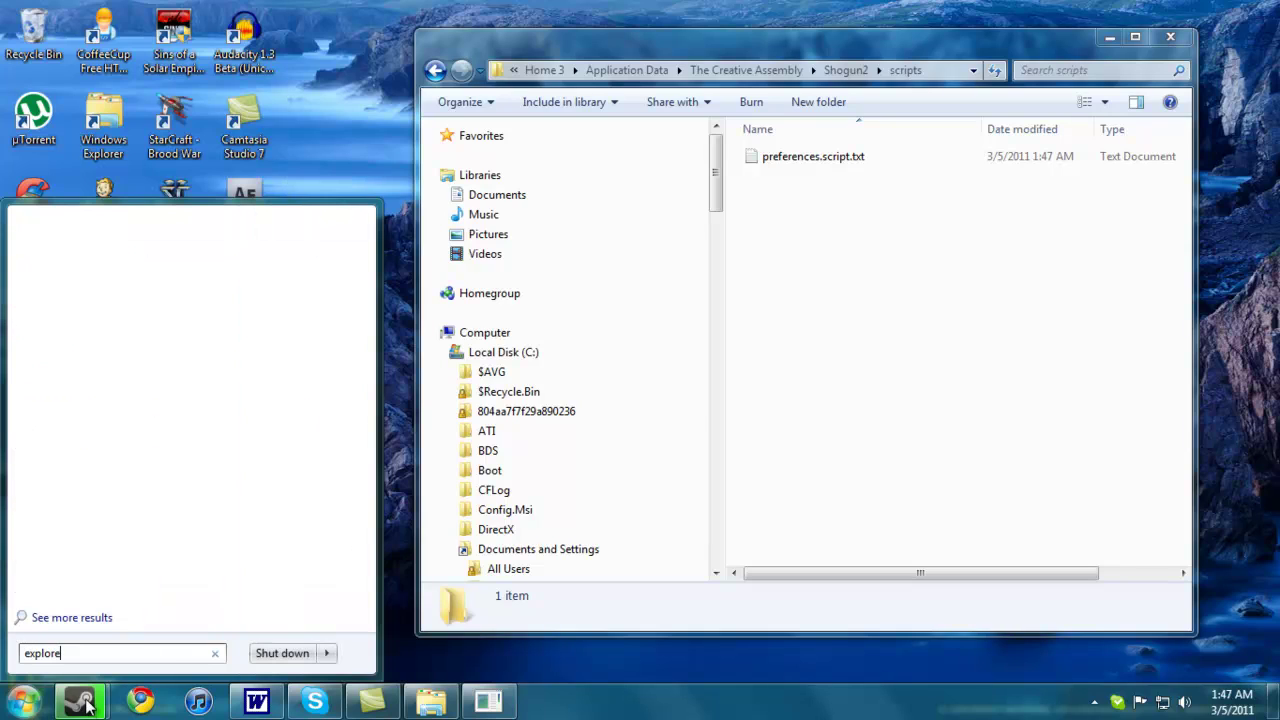
{"action": "type", "text": "r.exe"}
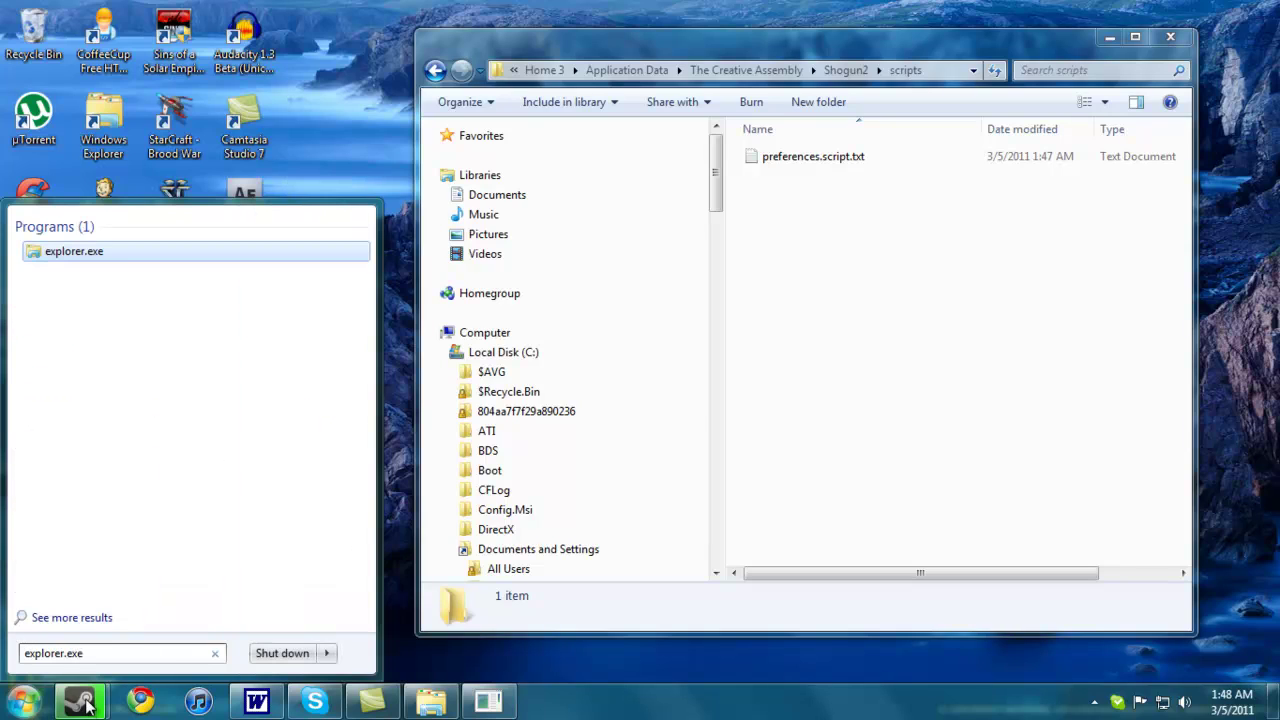
{"action": "key", "text": "BackSpace"}
{"action": "key", "text": "BackSpace"}
{"action": "key", "text": "BackSpace"}
{"action": "key", "text": "BackSpace"}
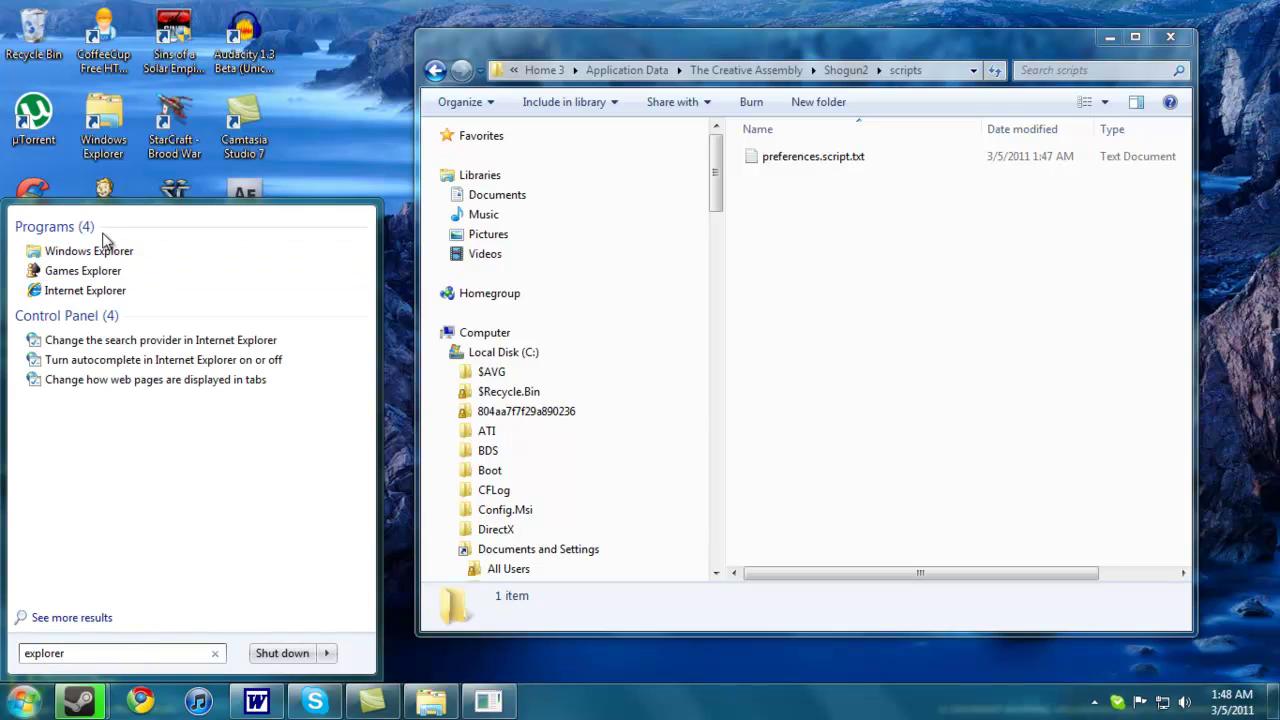
{"action": "key", "text": "Escape"}
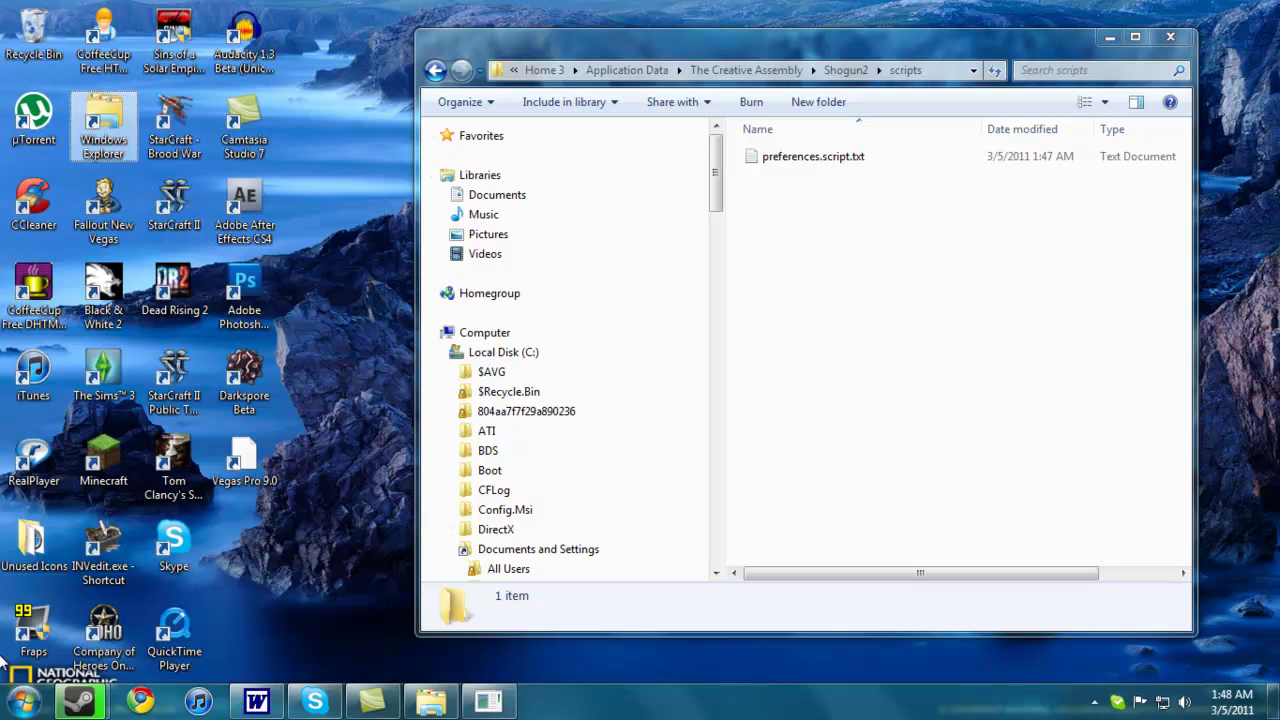
{"action": "left_click", "coordinate": [14, 706]}
{"action": "left_click", "coordinate": [14, 706]}
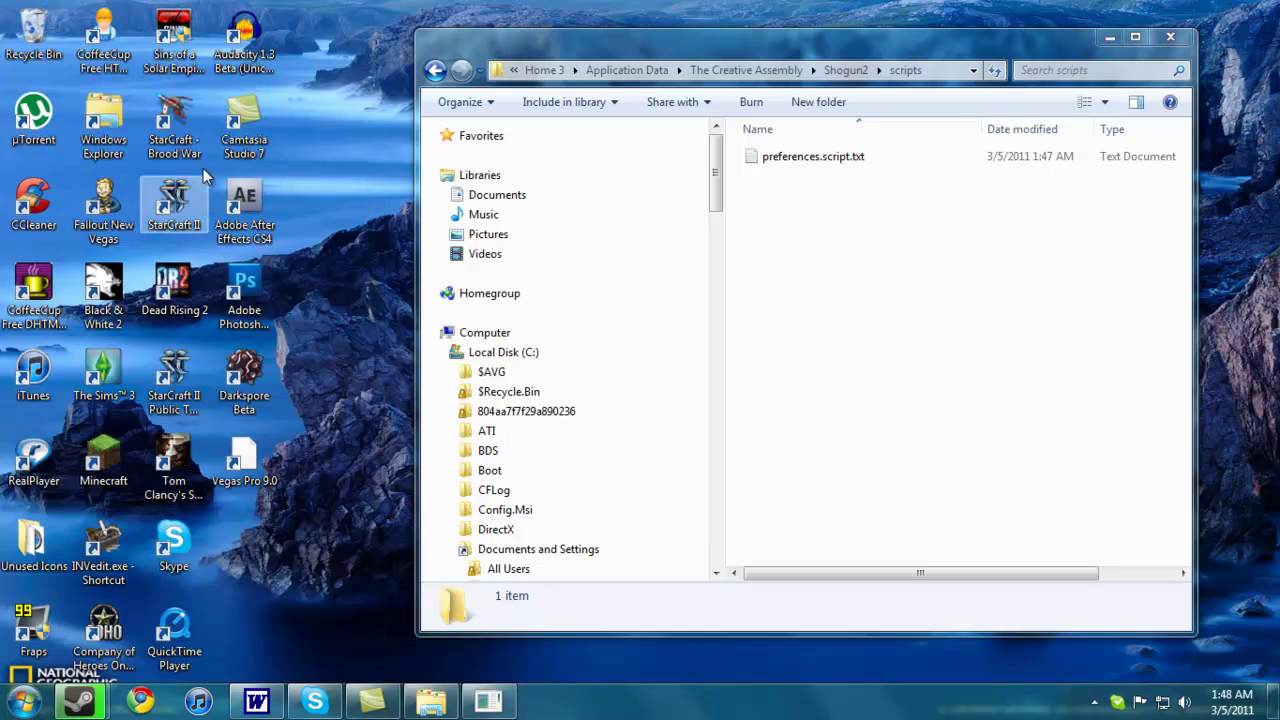
{"action": "key", "text": "super"}
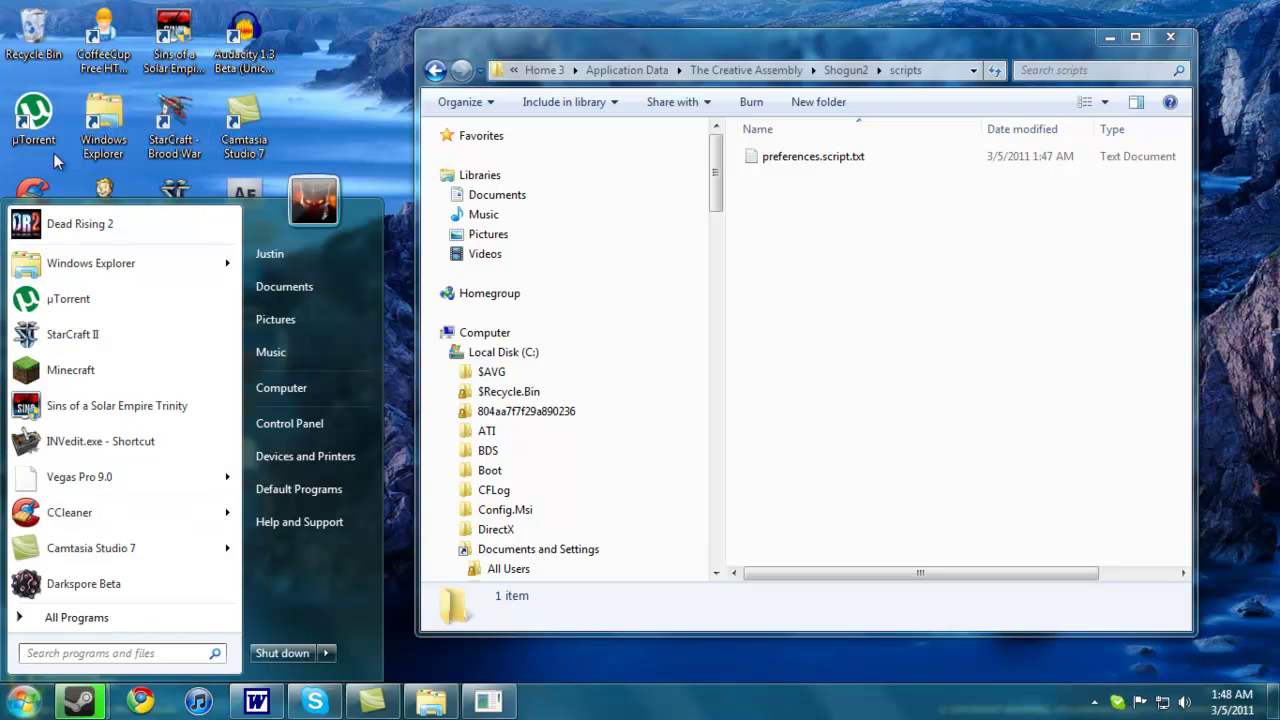
- Browse Local Disk (C:) > Documents and Settings into the Home 3 user folder
{"action": "left_click", "coordinate": [880, 630]}
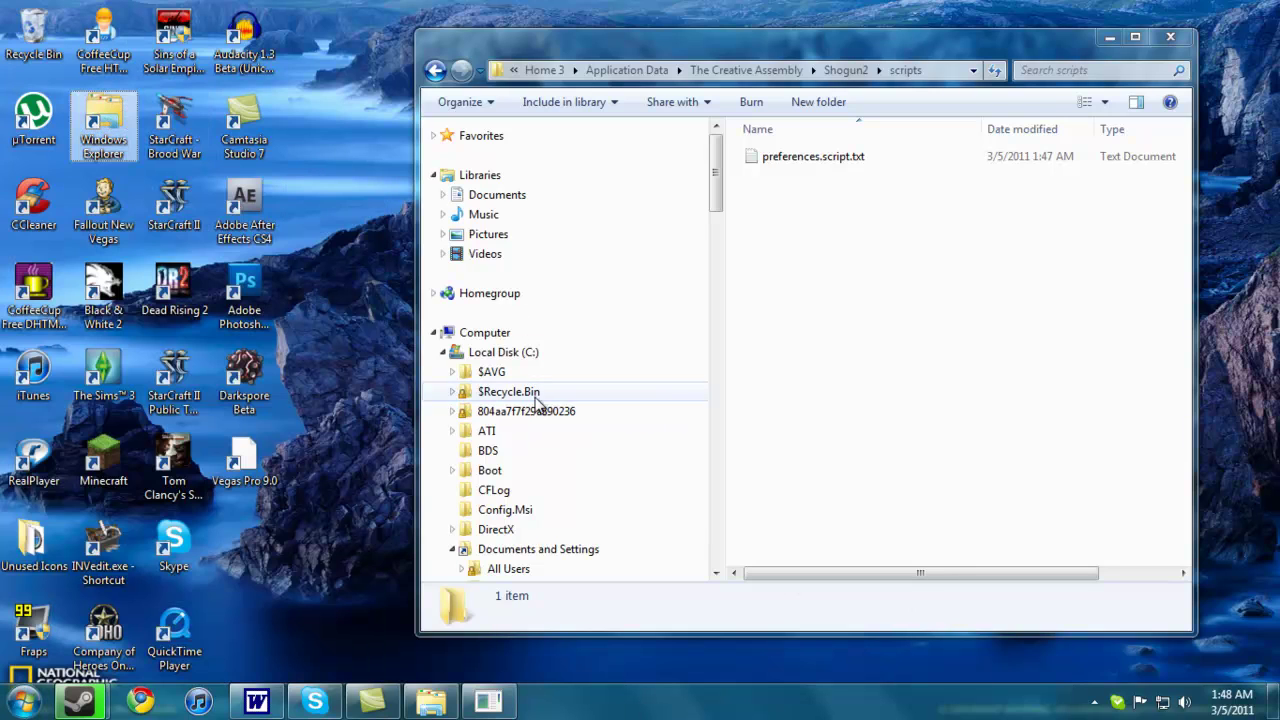
{"action": "left_click", "coordinate": [520, 352]}
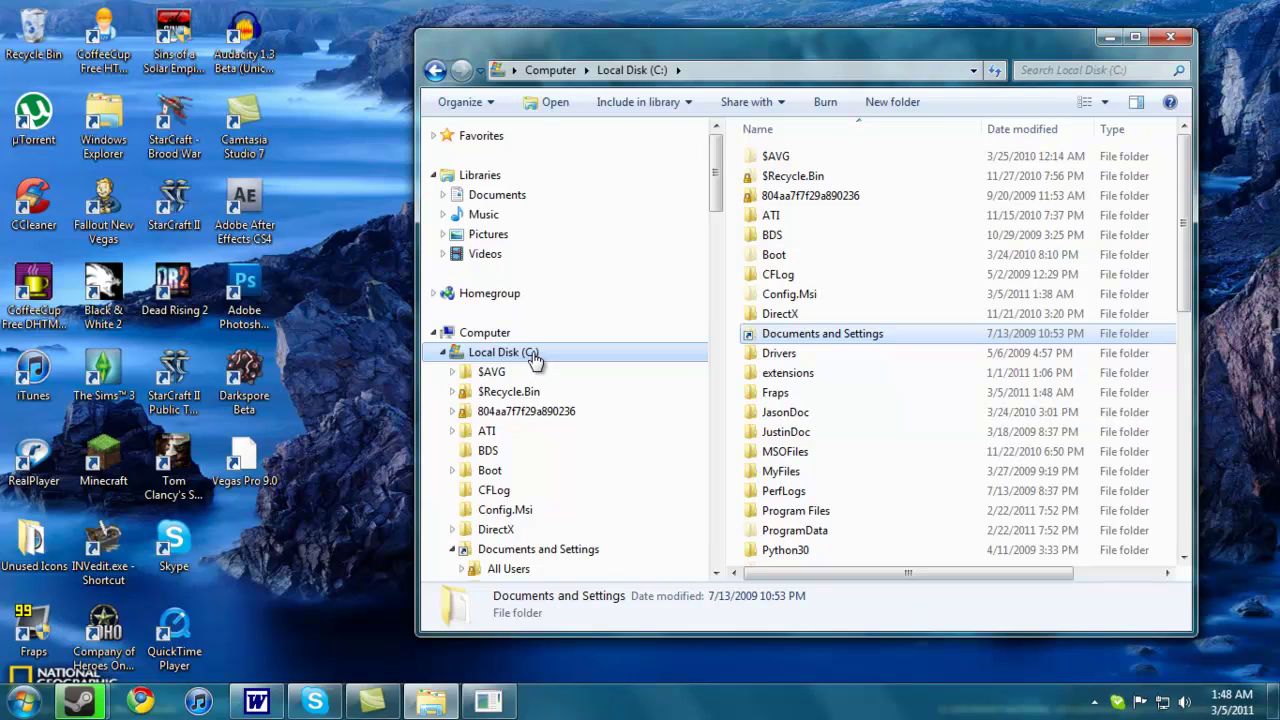
{"action": "double_click", "coordinate": [880, 336]}
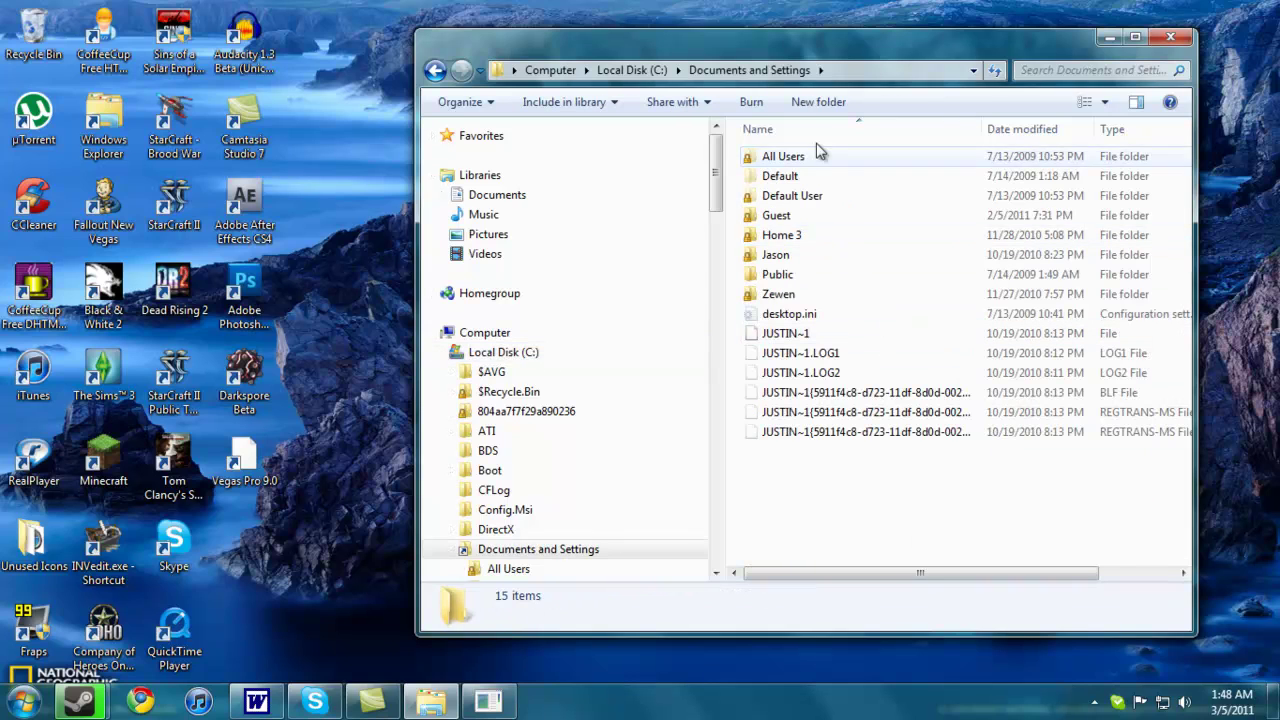
{"action": "left_click", "coordinate": [810, 238]}
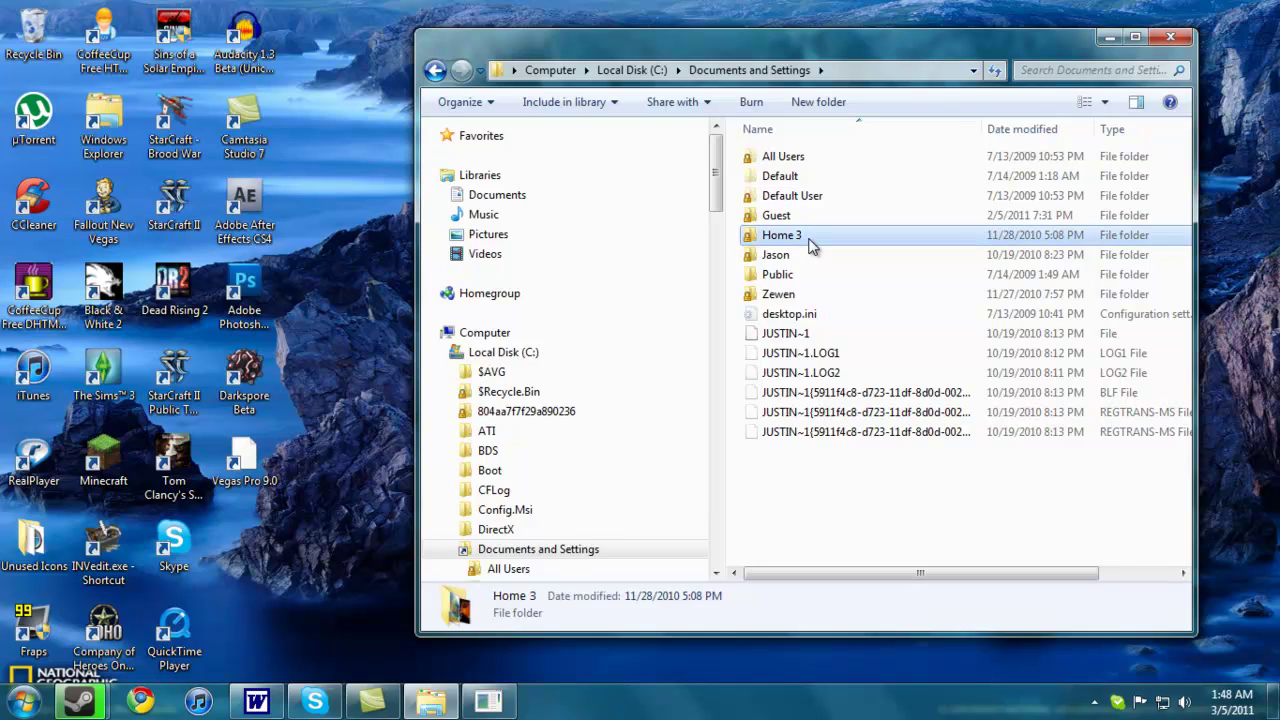
{"action": "left_click", "coordinate": [813, 254]}
{"action": "left_click", "coordinate": [801, 295]}
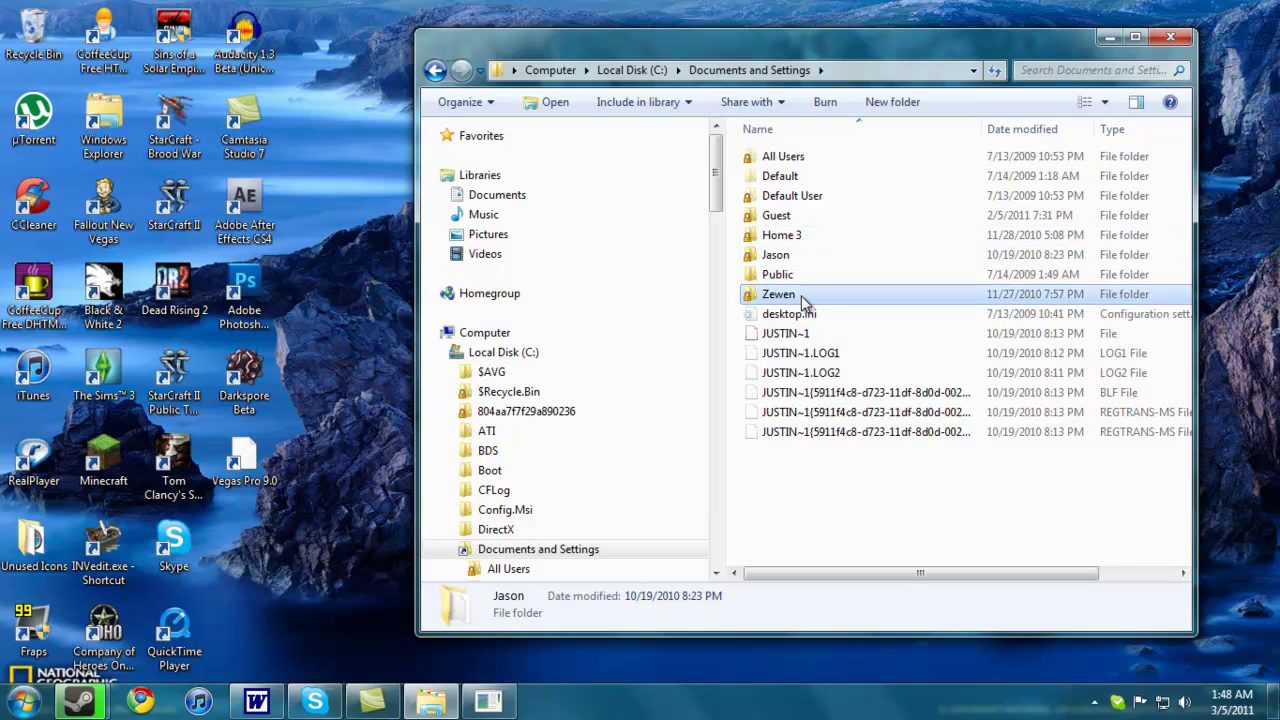
{"action": "left_click", "coordinate": [806, 238]}
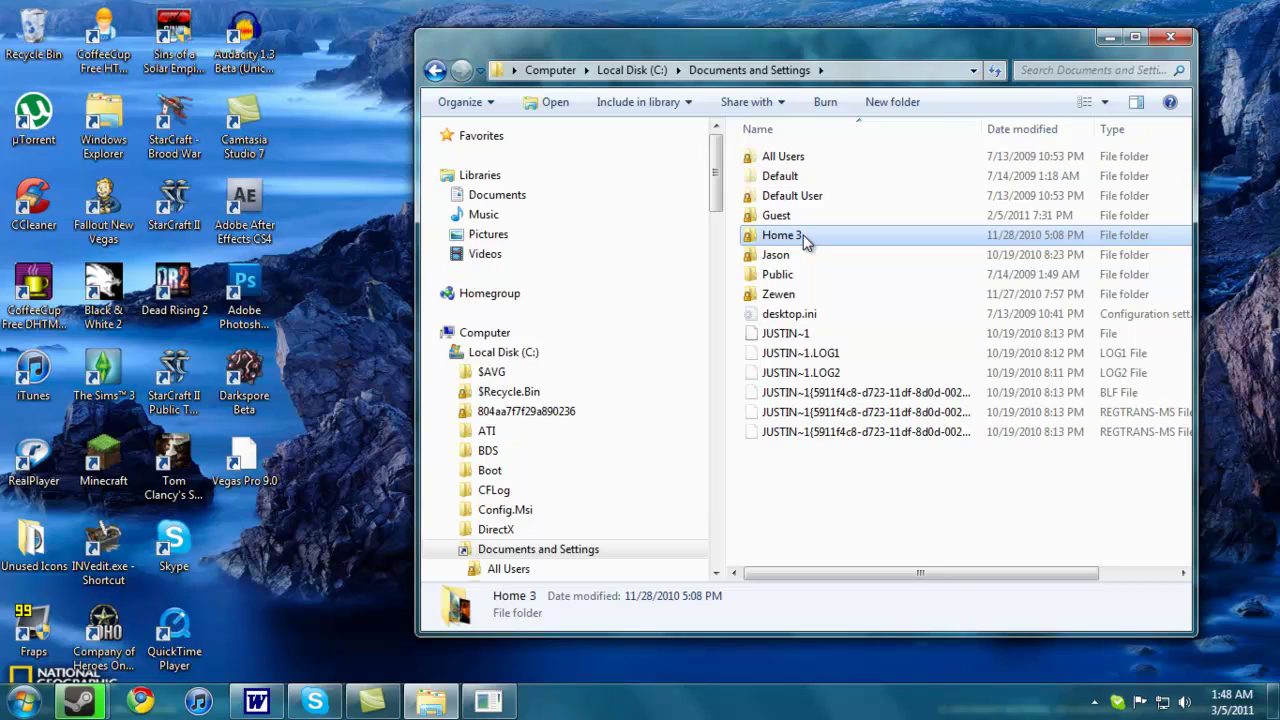
{"action": "double_click", "coordinate": [806, 240]}
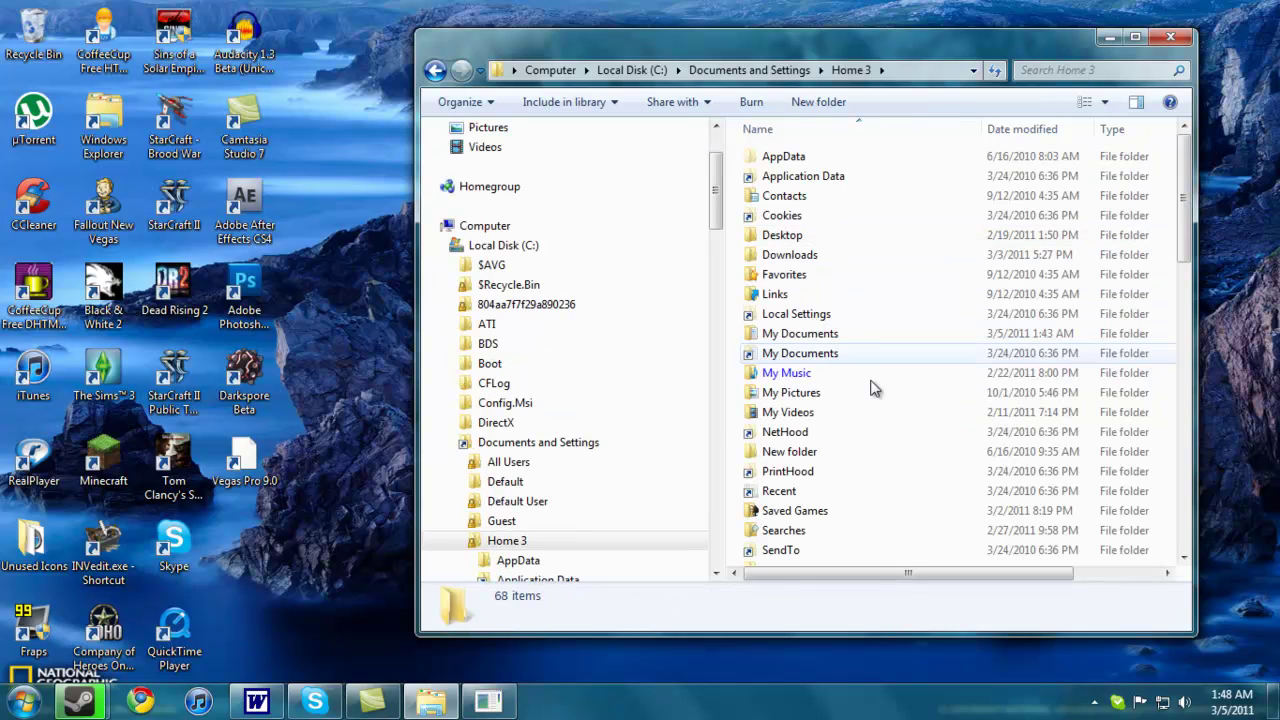
- Go through Application Data > The Creative Assembly > Shogun2 and select the scripts folder
{"action": "left_click", "coordinate": [808, 177]}
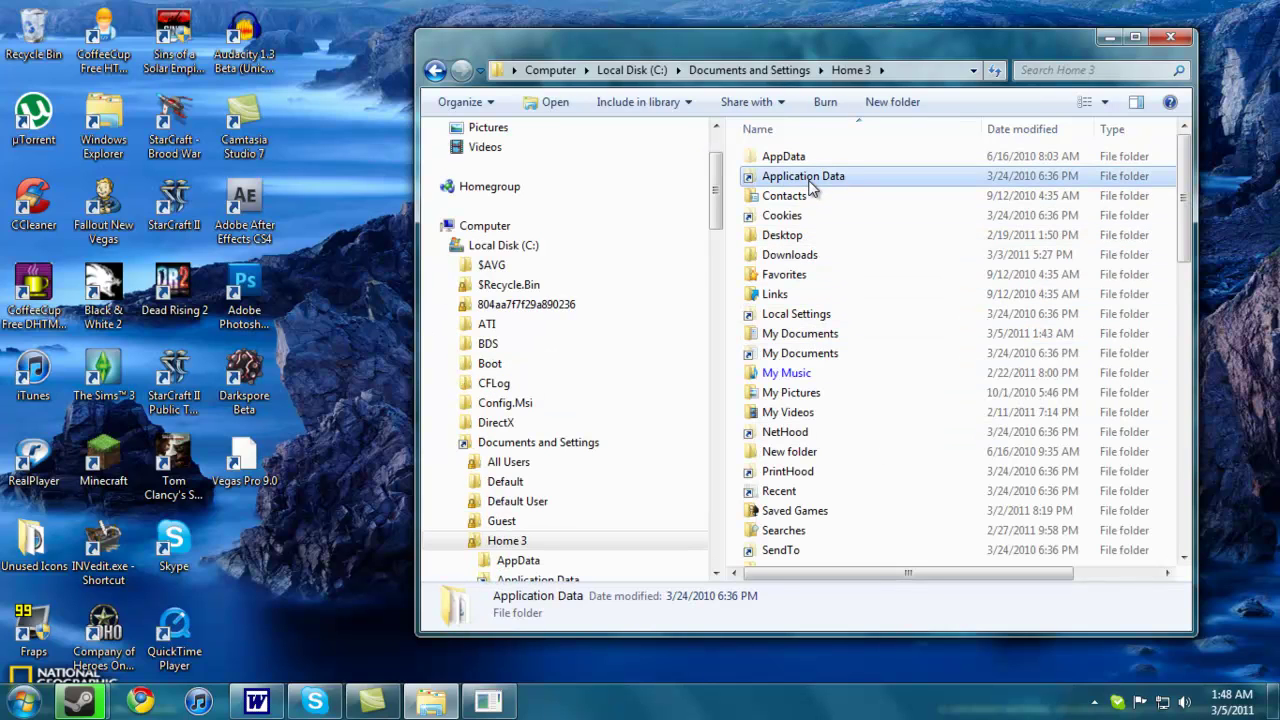
{"action": "left_click", "coordinate": [806, 160]}
{"action": "left_click", "coordinate": [800, 176]}
{"action": "double_click", "coordinate": [800, 176]}
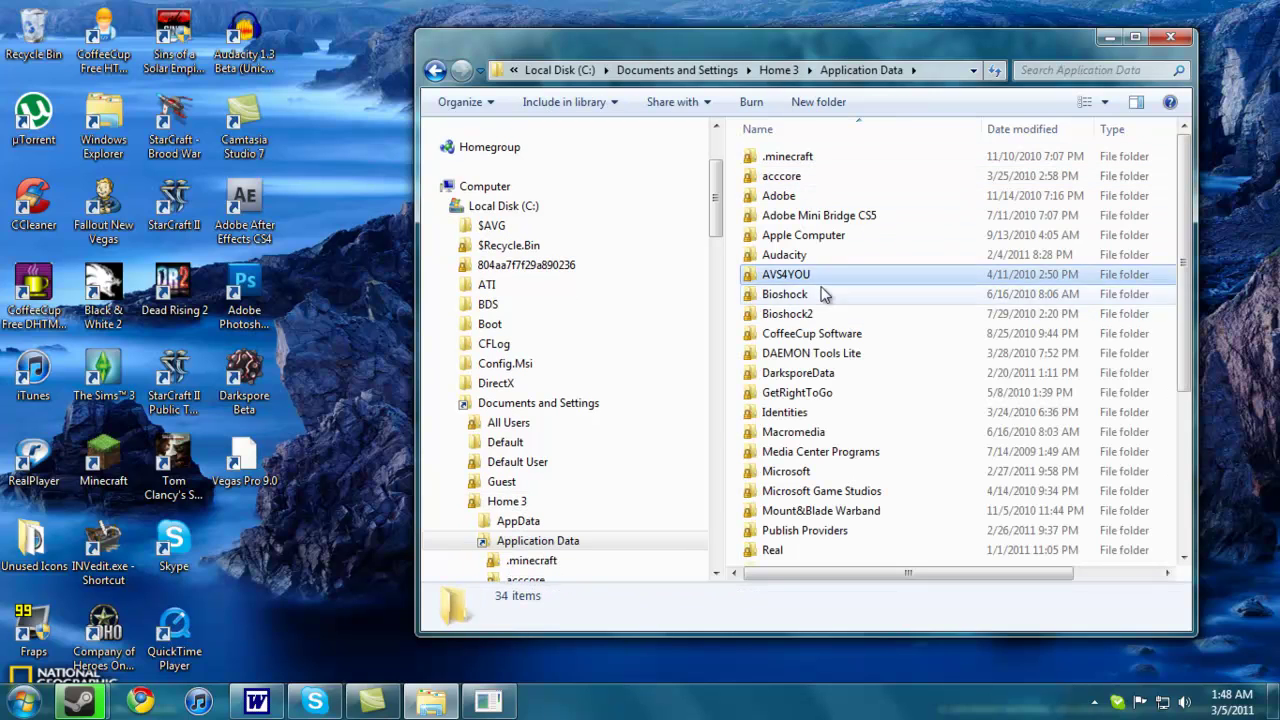
{"action": "left_click", "coordinate": [826, 276]}
{"action": "scroll", "coordinate": [815, 369], "scroll_direction": "down", "scroll_amount": 3}
{"action": "scroll", "coordinate": [833, 465], "scroll_direction": "down", "scroll_amount": 1}
{"action": "double_click", "coordinate": [833, 462]}
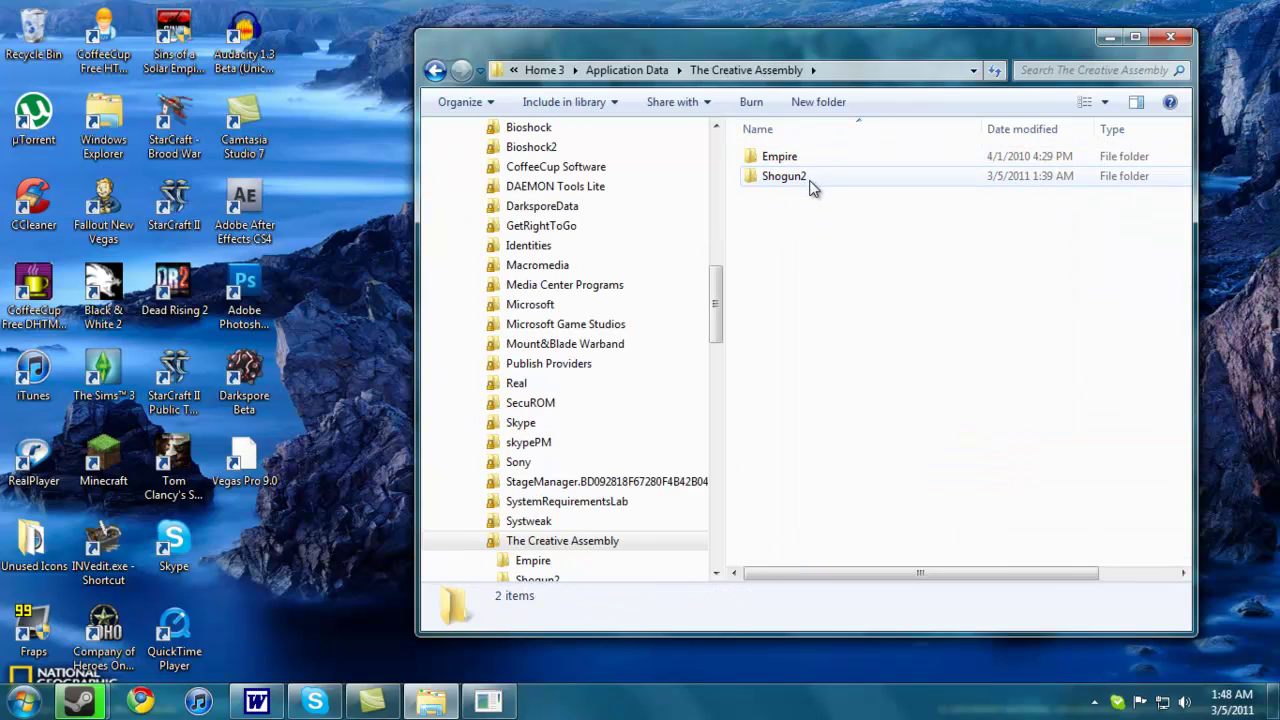
{"action": "mouse_move", "coordinate": [784, 176]}
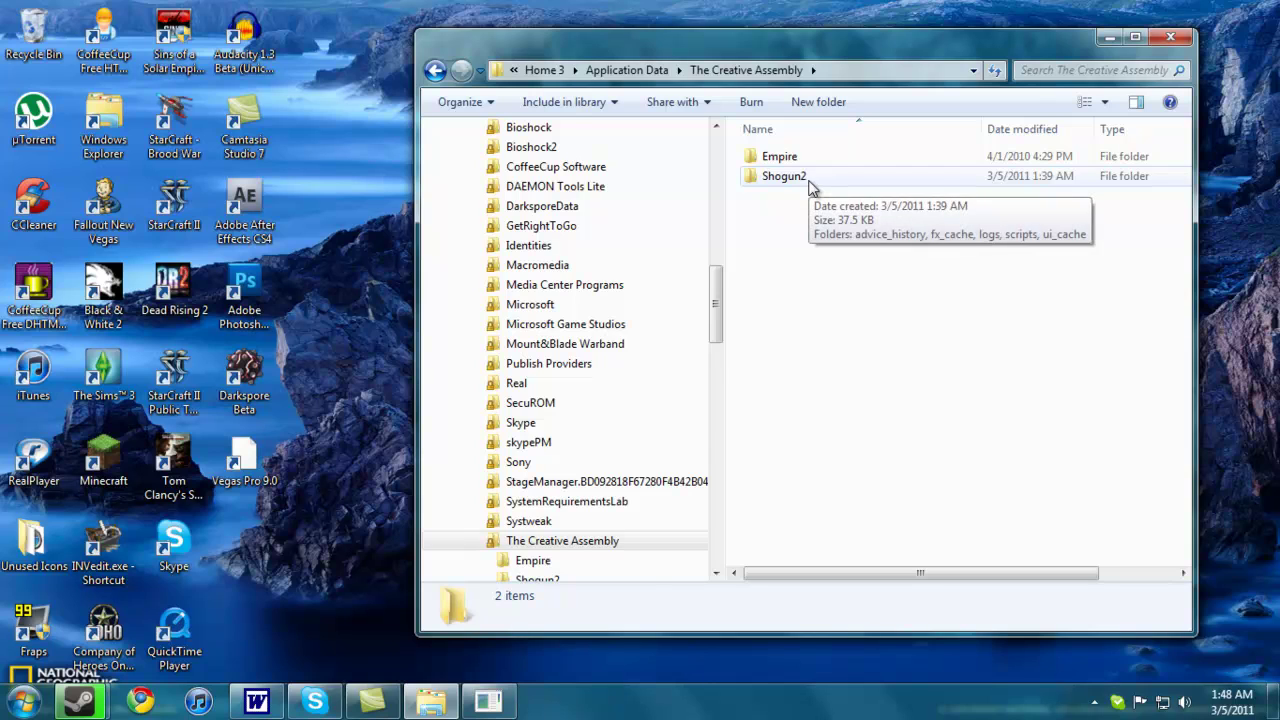
{"action": "double_click", "coordinate": [811, 186]}
{"action": "left_click", "coordinate": [812, 220]}
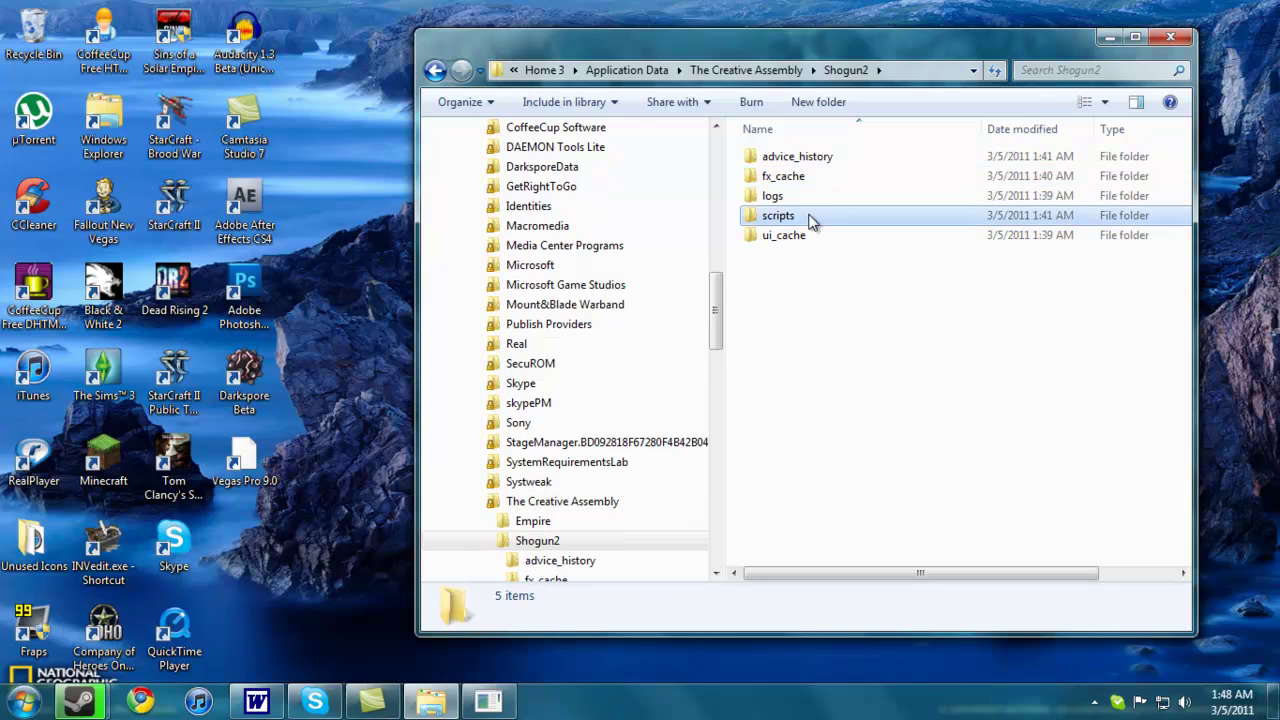
- Open preferences.script.txt from the scripts folder in Notepad and scan its contents
{"action": "double_click", "coordinate": [811, 220]}
{"action": "double_click", "coordinate": [809, 186]}
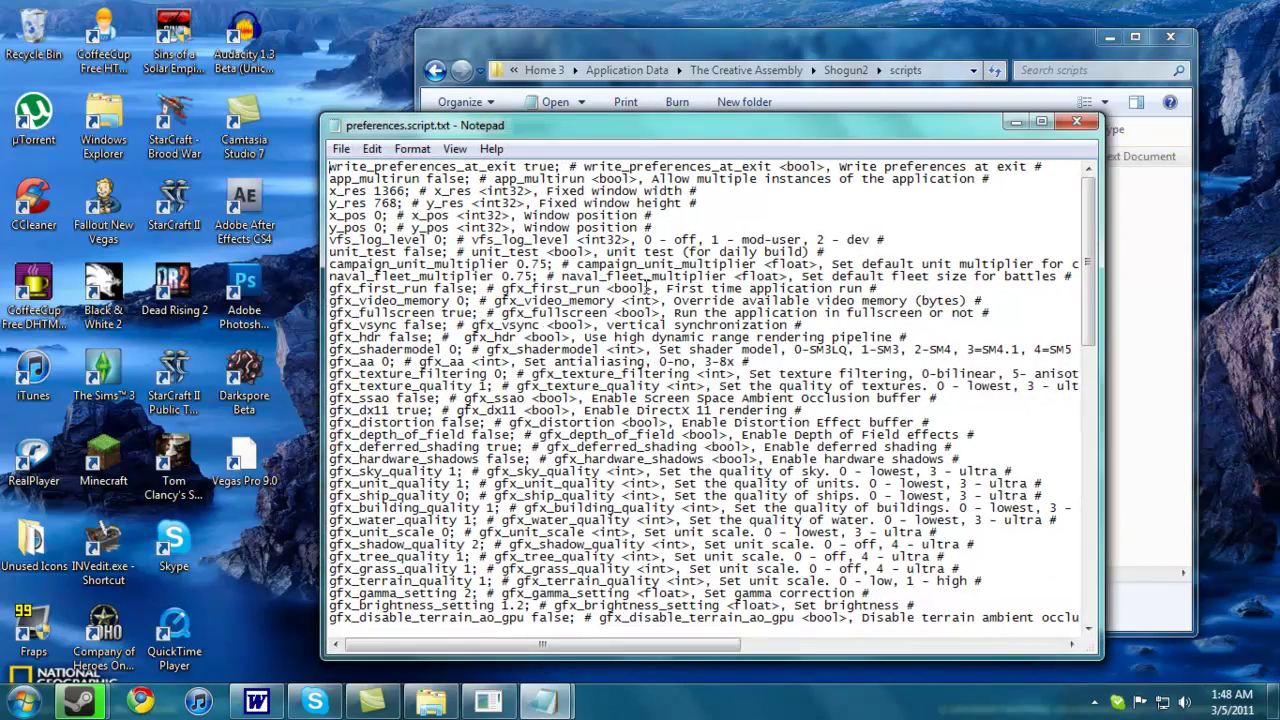
{"action": "scroll", "coordinate": [490, 370], "scroll_direction": "down", "scroll_amount": 5}
{"action": "scroll", "coordinate": [497, 397], "scroll_direction": "down", "scroll_amount": 8}
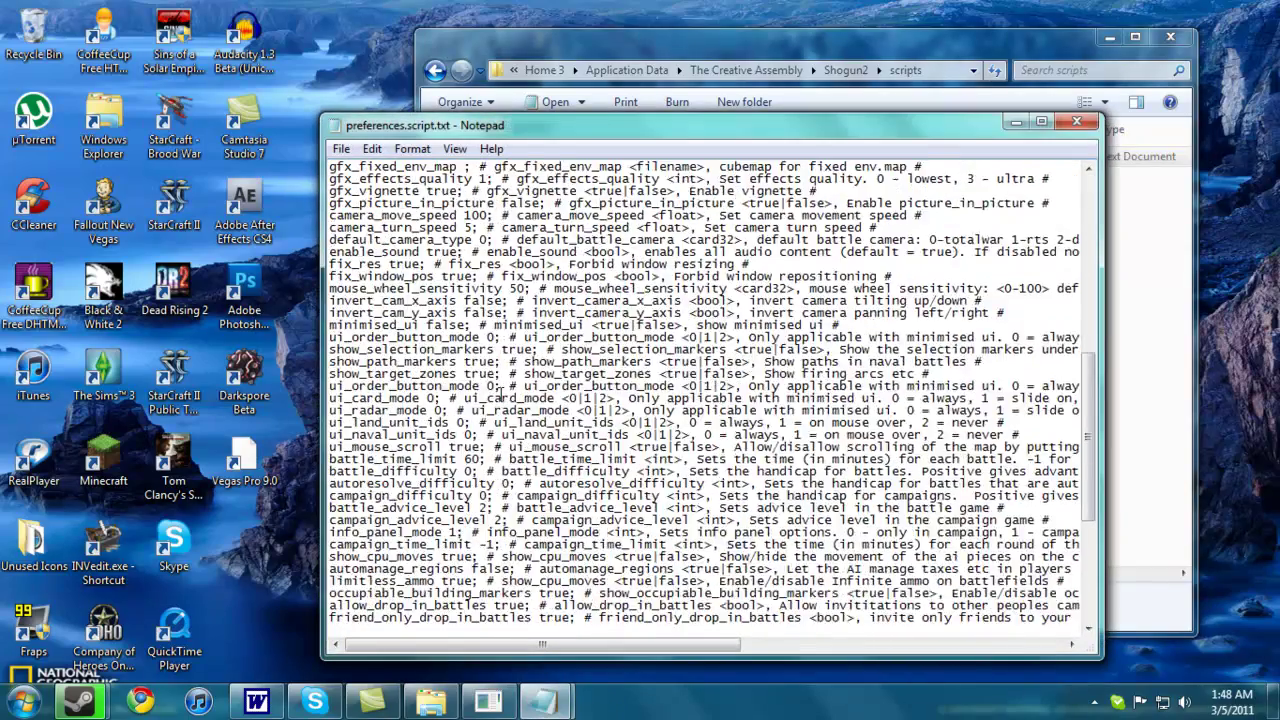
{"action": "scroll", "coordinate": [497, 397], "scroll_direction": "down", "scroll_amount": 5}
{"action": "scroll", "coordinate": [497, 397], "scroll_direction": "down", "scroll_amount": 2}
{"action": "scroll", "coordinate": [488, 410], "scroll_direction": "up", "scroll_amount": 6}
{"action": "scroll", "coordinate": [484, 420], "scroll_direction": "up", "scroll_amount": 6}
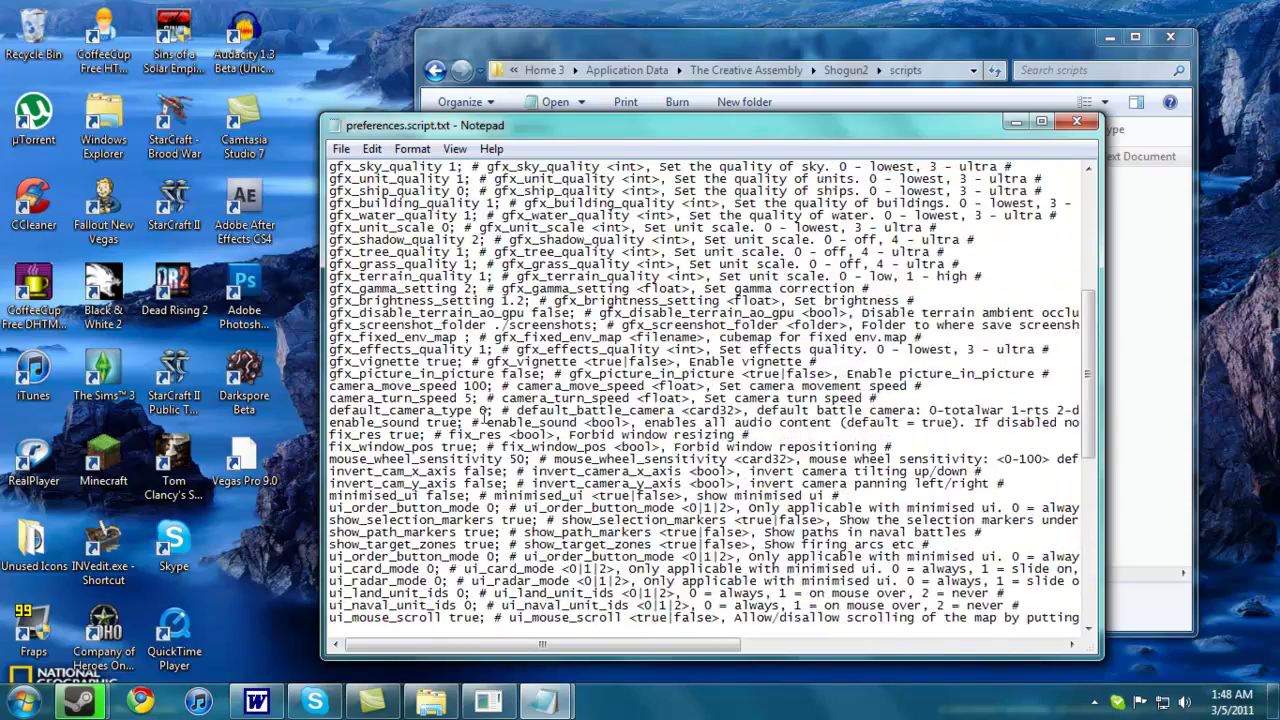
{"action": "scroll", "coordinate": [484, 420], "scroll_direction": "up", "scroll_amount": 5}
{"action": "scroll", "coordinate": [474, 350], "scroll_direction": "up", "scroll_amount": 3}
{"action": "mouse_move", "coordinate": [446, 301]}
{"action": "left_mouse_down"}
{"action": "mouse_move", "coordinate": [990, 302]}
{"action": "mouse_move", "coordinate": [330, 301]}
{"action": "left_mouse_up"}
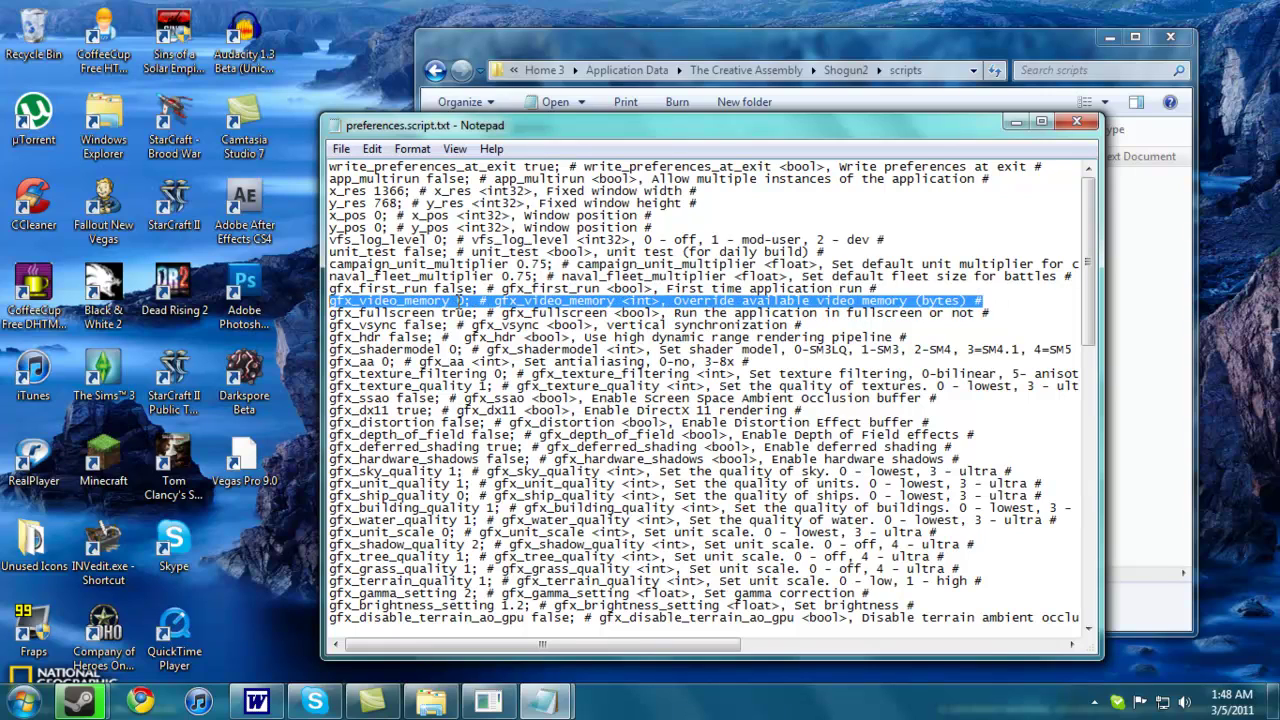
- Replace the gfx_video_memory value 0 with 536870912 and save the file
{"action": "left_click", "coordinate": [461, 301]}
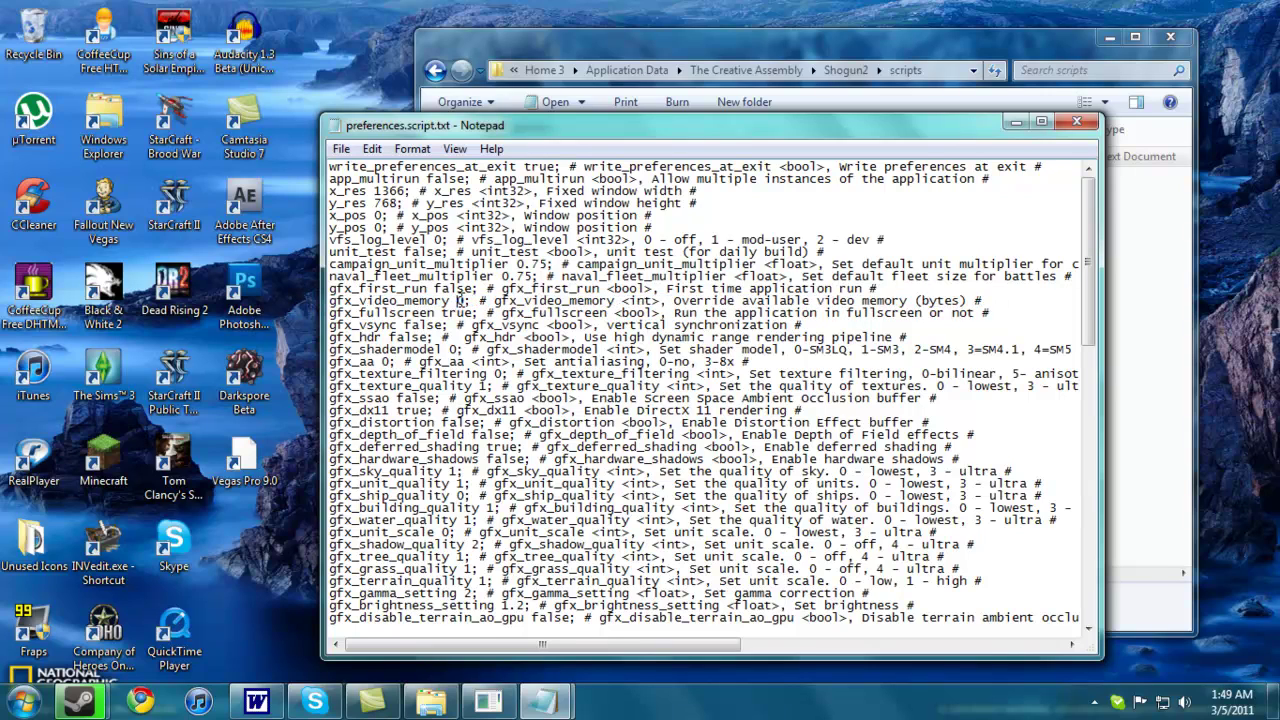
{"action": "double_click", "coordinate": [461, 301]}
{"action": "type", "text": "536870912"}
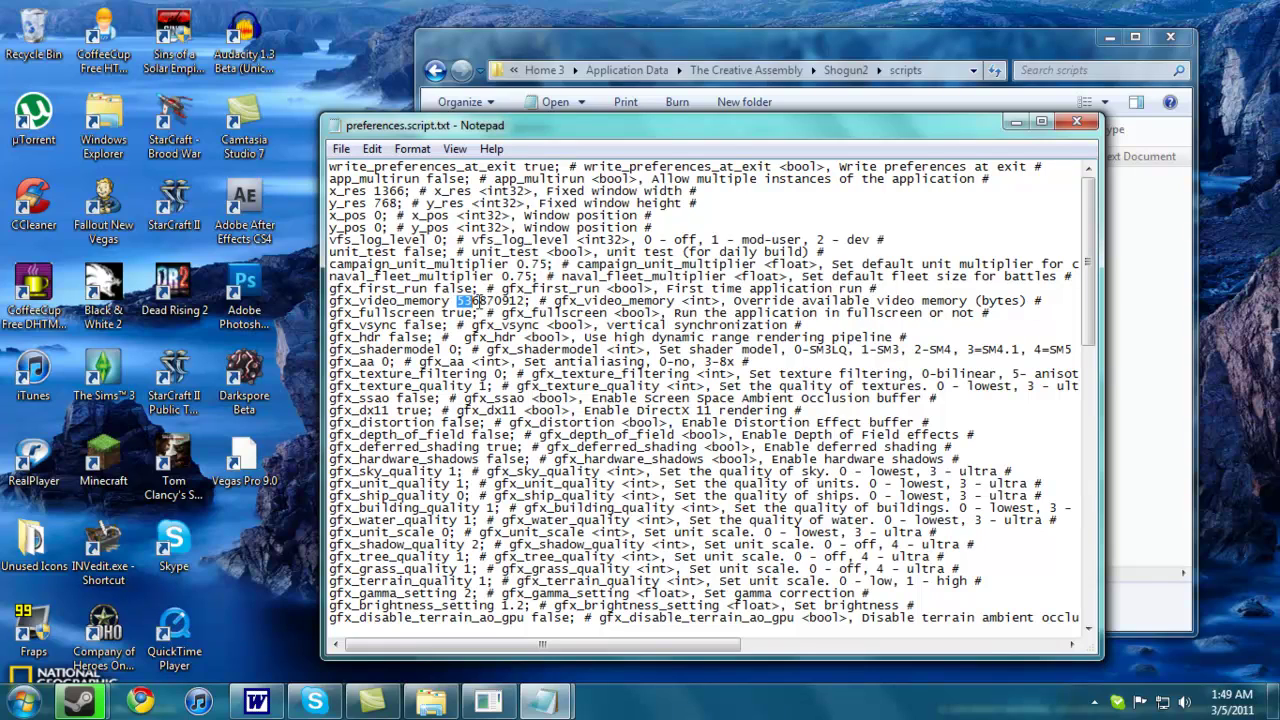
{"action": "left_click_drag", "start_coordinate": [456, 300], "coordinate": [526, 300]}
{"action": "left_click", "coordinate": [536, 298]}
{"action": "left_click", "coordinate": [341, 148]}
{"action": "left_click", "coordinate": [390, 210]}
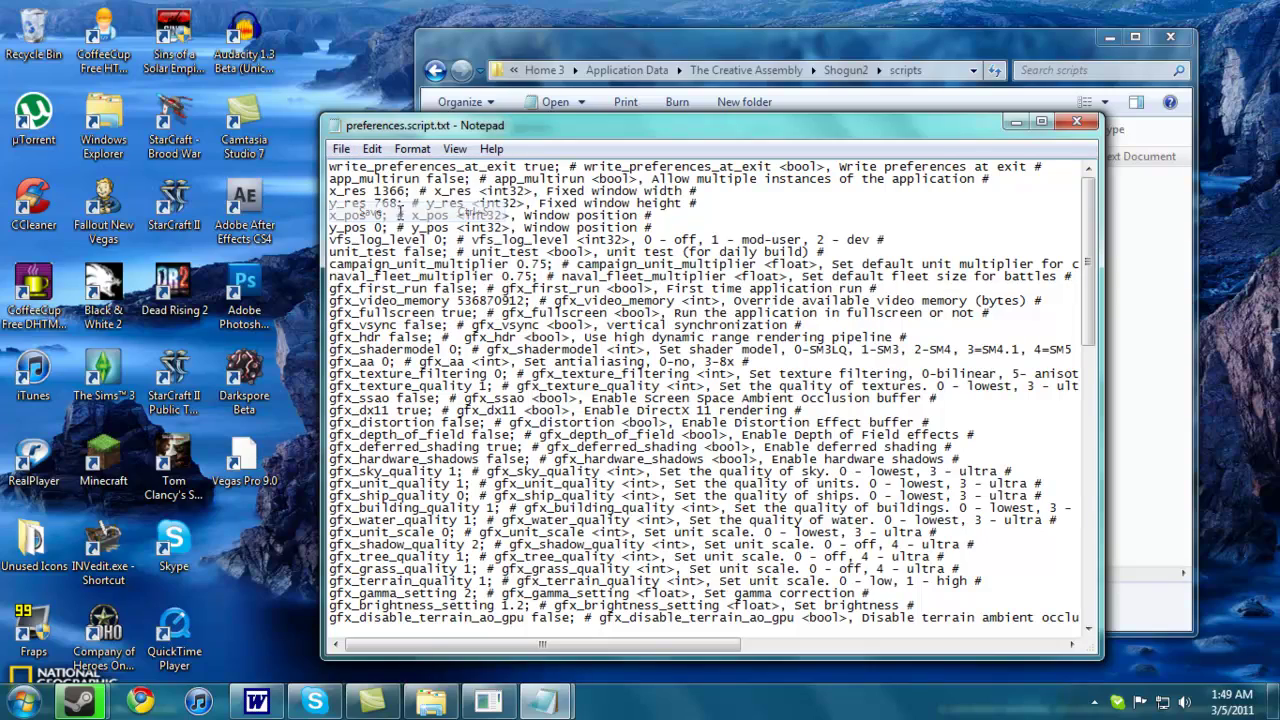
- Close Notepad and the scripts Explorer window, then click the taskbar
{"action": "left_click", "coordinate": [1078, 122]}
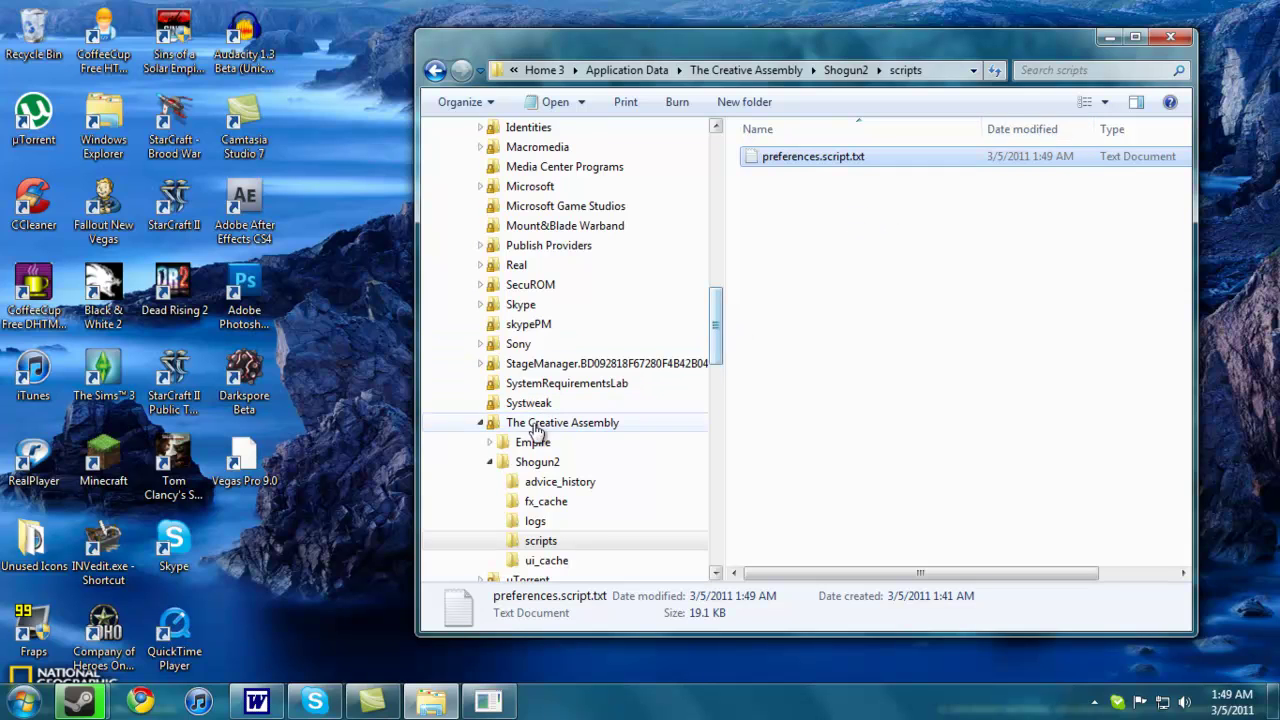
{"action": "left_click", "coordinate": [1169, 38]}
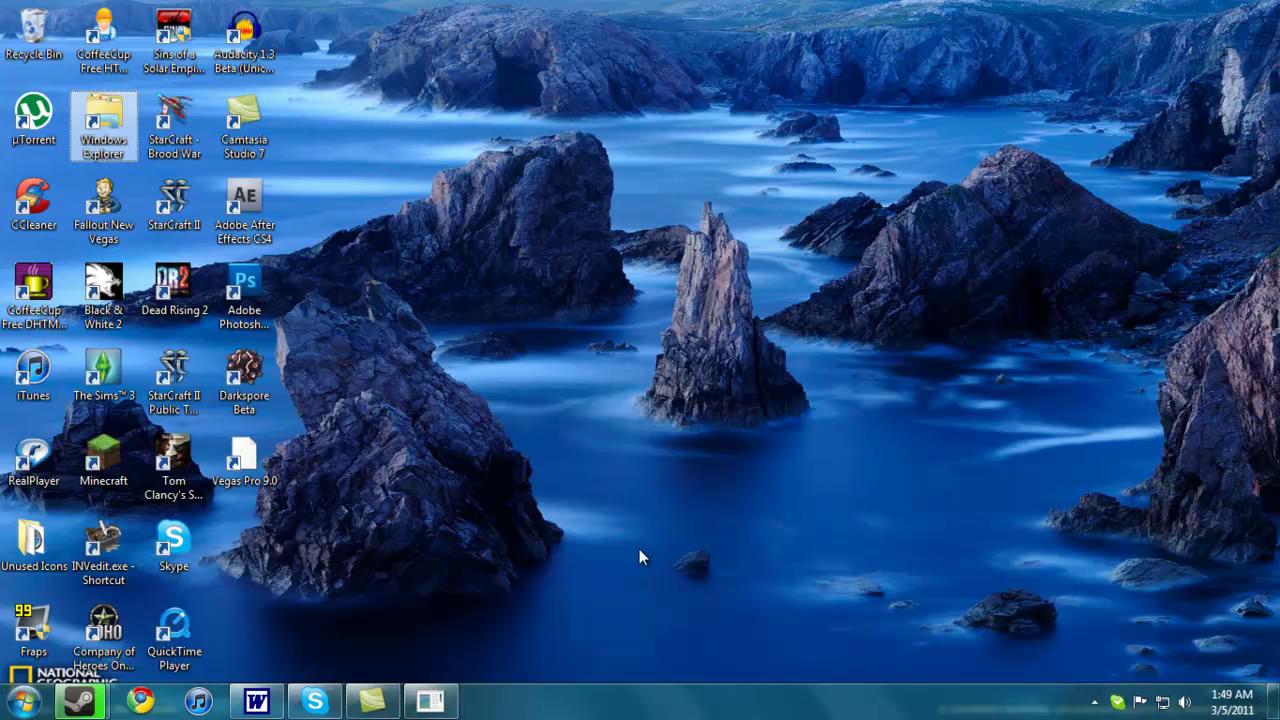
{"action": "left_click", "coordinate": [430, 700]}
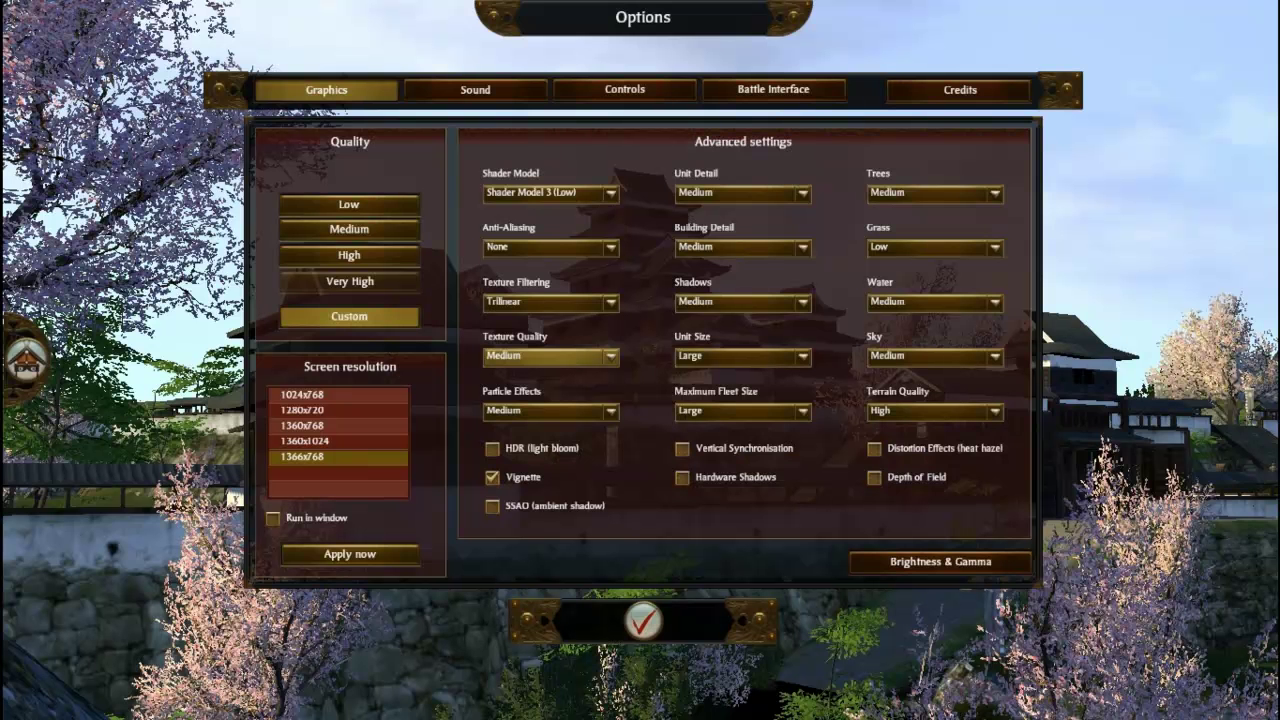
- Set Texture Quality and Particles to High, keeping Unit Size at Large
{"action": "left_click", "coordinate": [550, 356]}
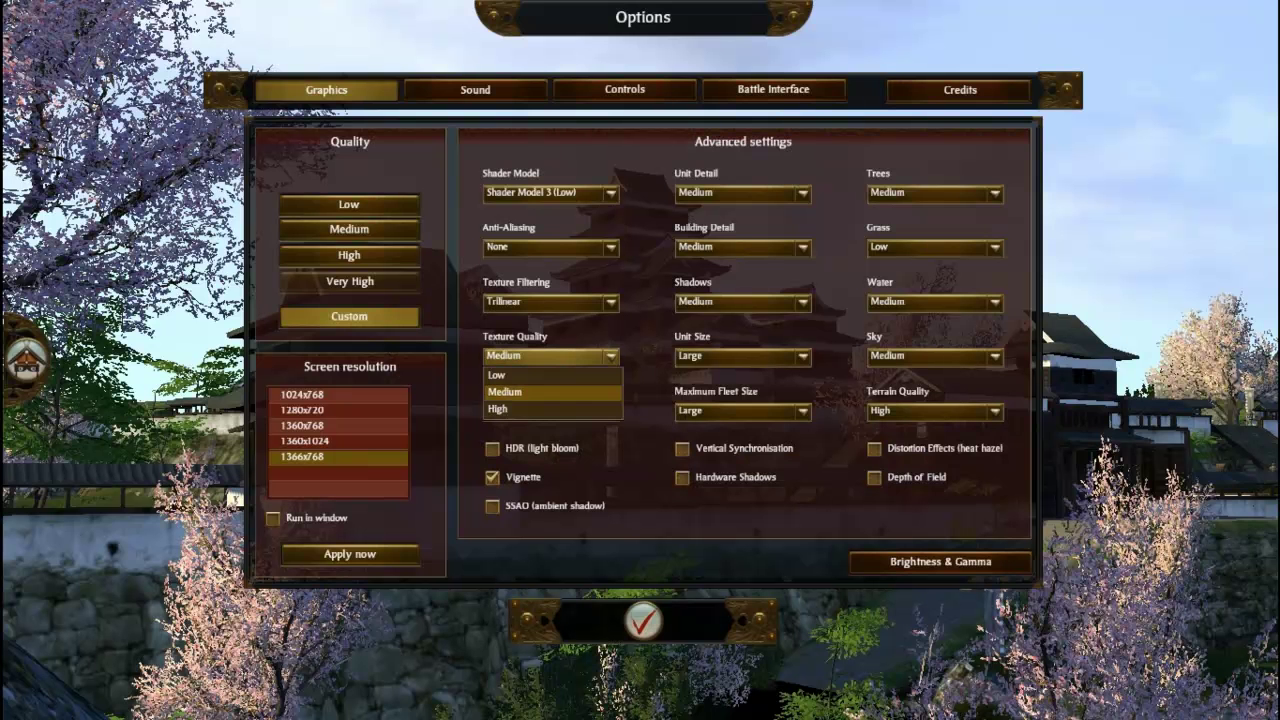
{"action": "left_click", "coordinate": [500, 408]}
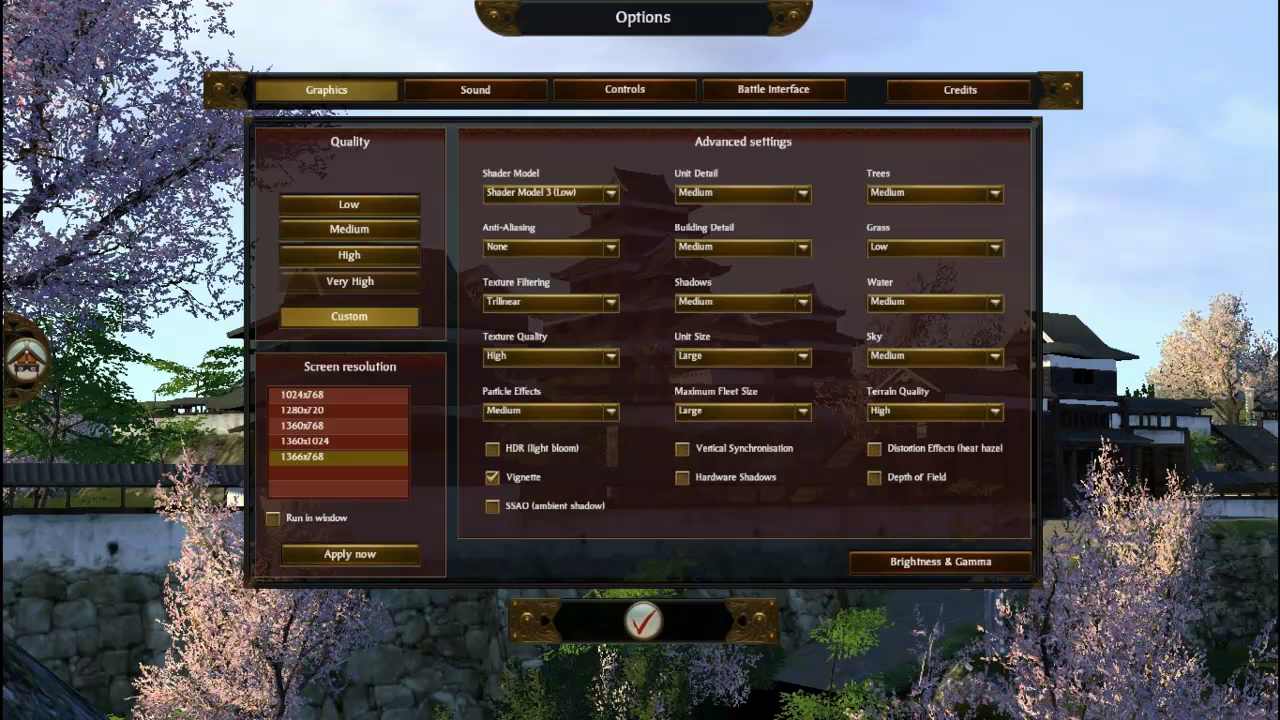
{"action": "left_click", "coordinate": [550, 356]}
{"action": "left_click", "coordinate": [500, 405]}
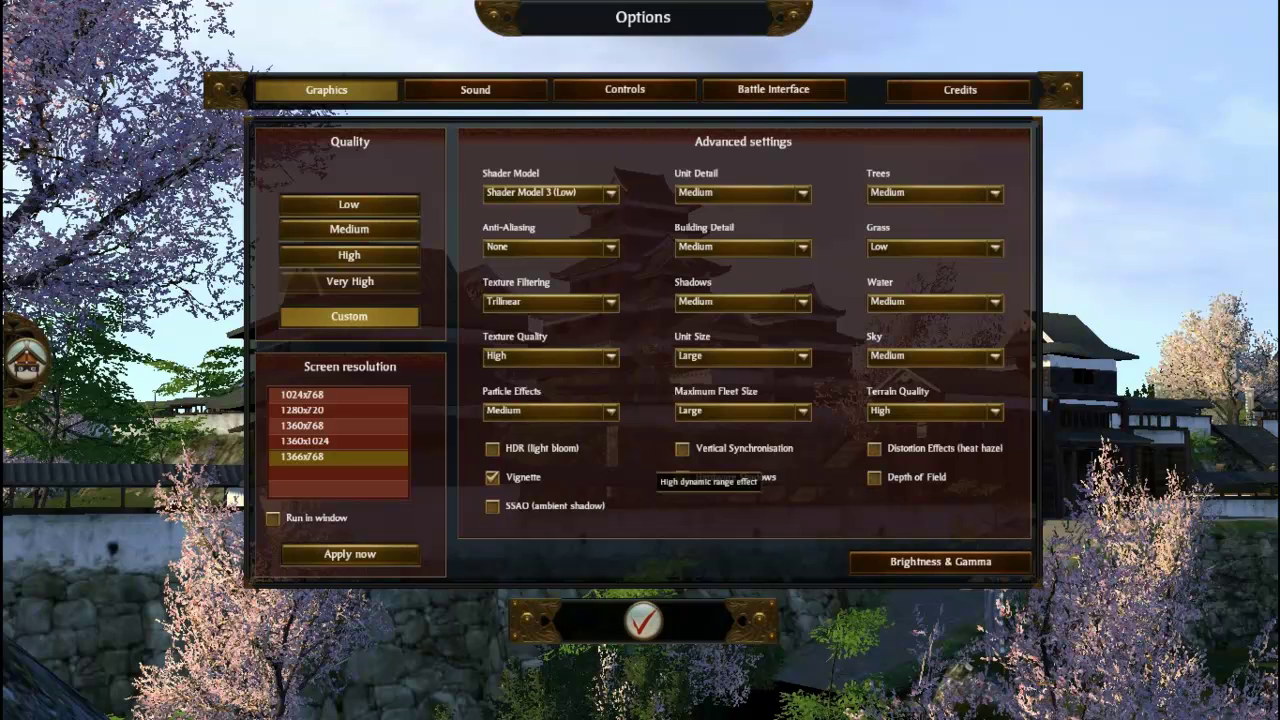
{"action": "left_click", "coordinate": [550, 411]}
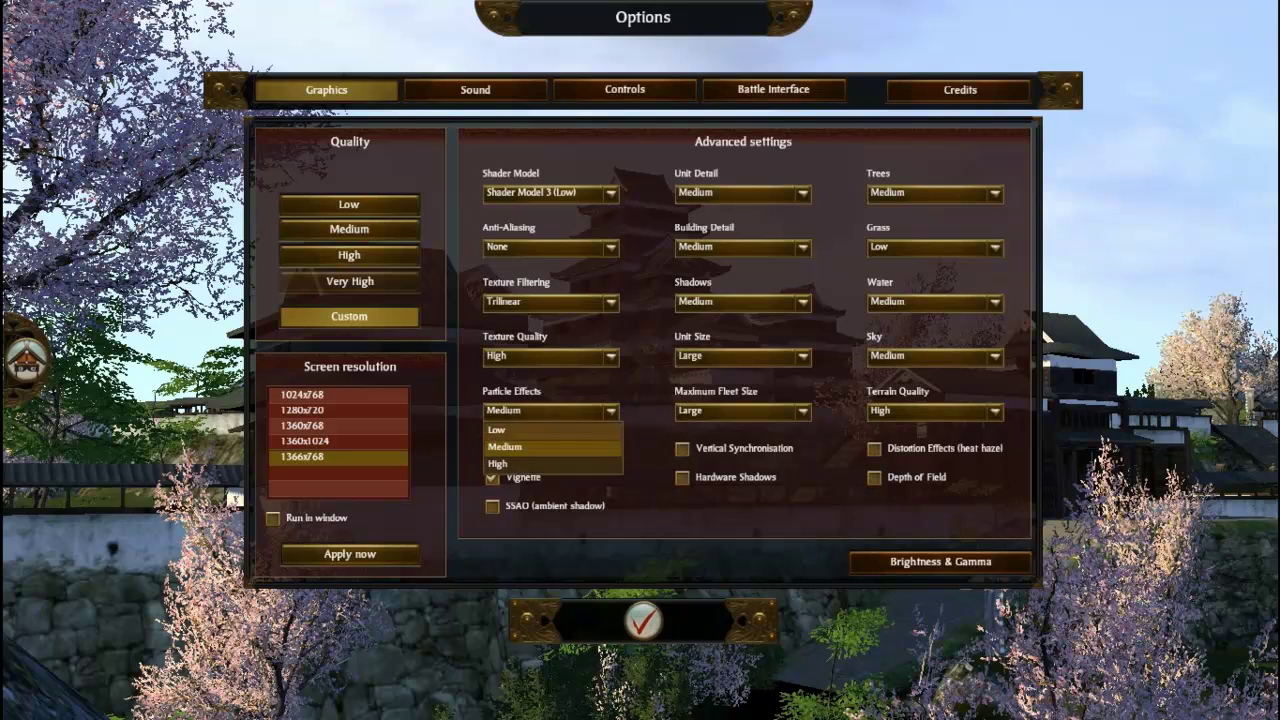
{"action": "left_click", "coordinate": [520, 465]}
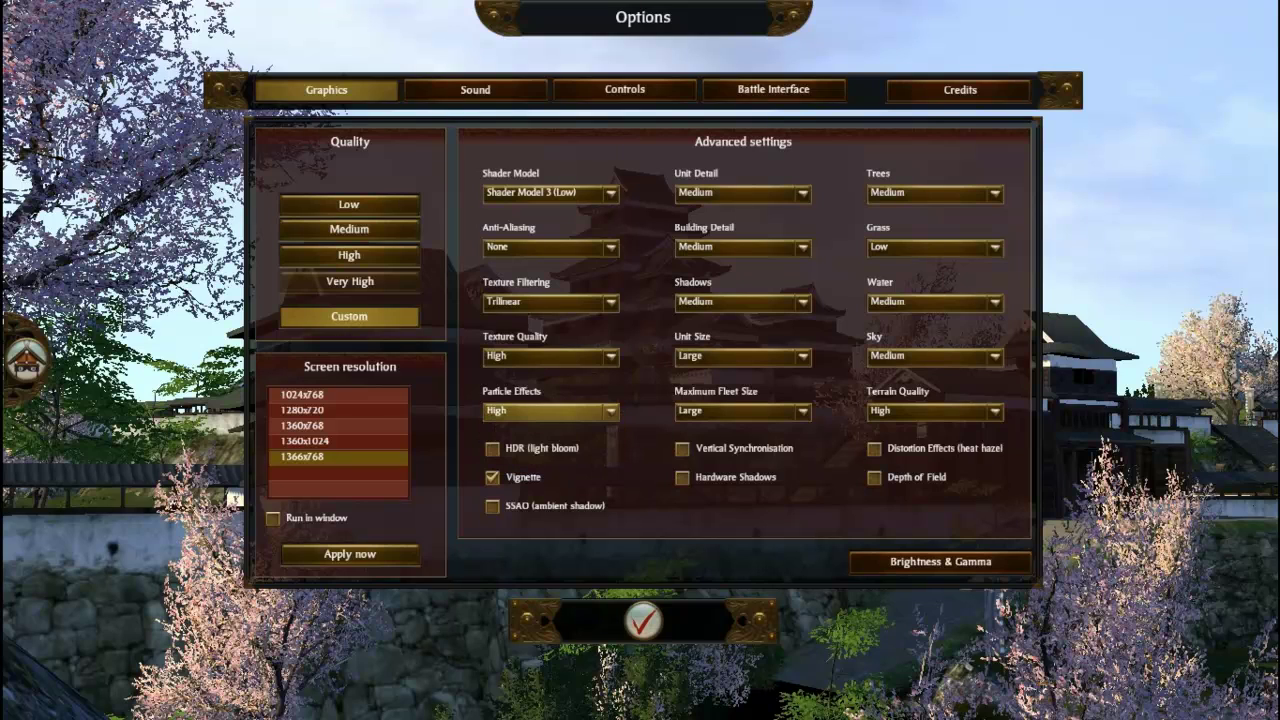
{"action": "left_click", "coordinate": [743, 356]}
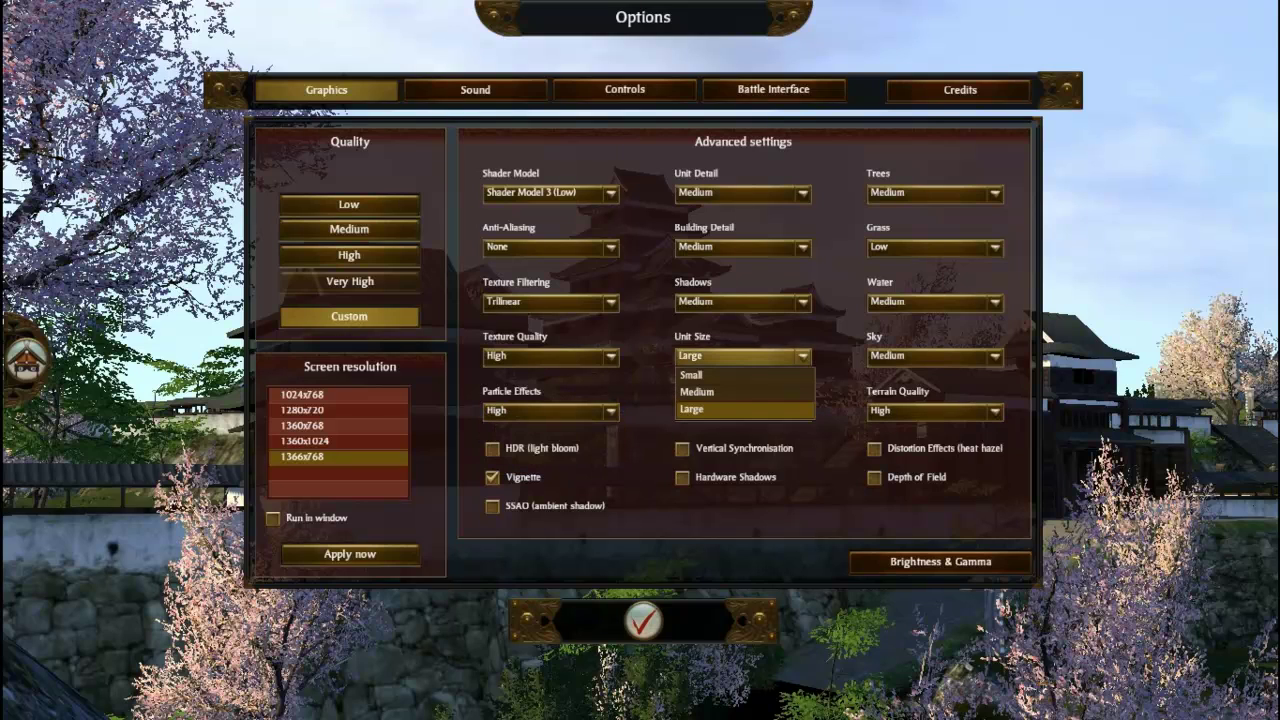
{"action": "left_click", "coordinate": [743, 356]}
- Set Water, Shadows, Building Detail and Unit Detail to High
{"action": "left_click", "coordinate": [935, 301]}
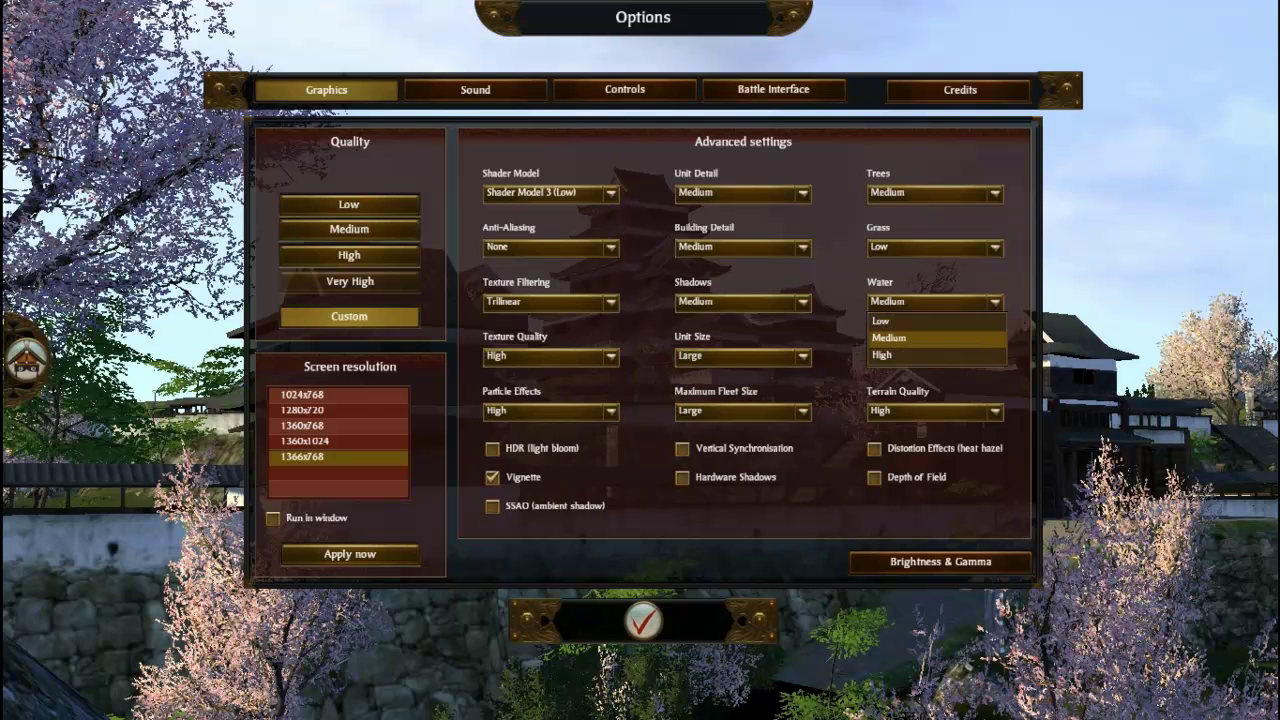
{"action": "left_click", "coordinate": [935, 357]}
{"action": "left_click", "coordinate": [743, 301]}
{"action": "left_click", "coordinate": [743, 371]}
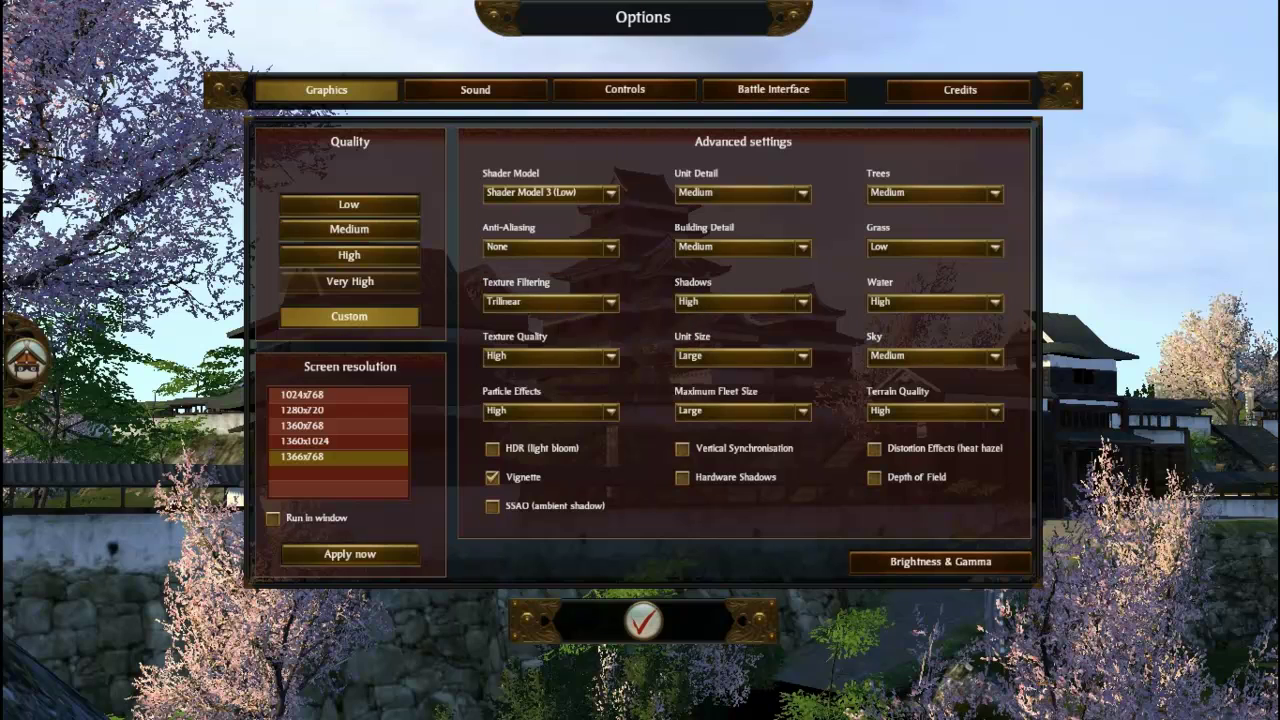
{"action": "left_click", "coordinate": [743, 247]}
{"action": "left_click", "coordinate": [743, 300]}
{"action": "left_click", "coordinate": [743, 193]}
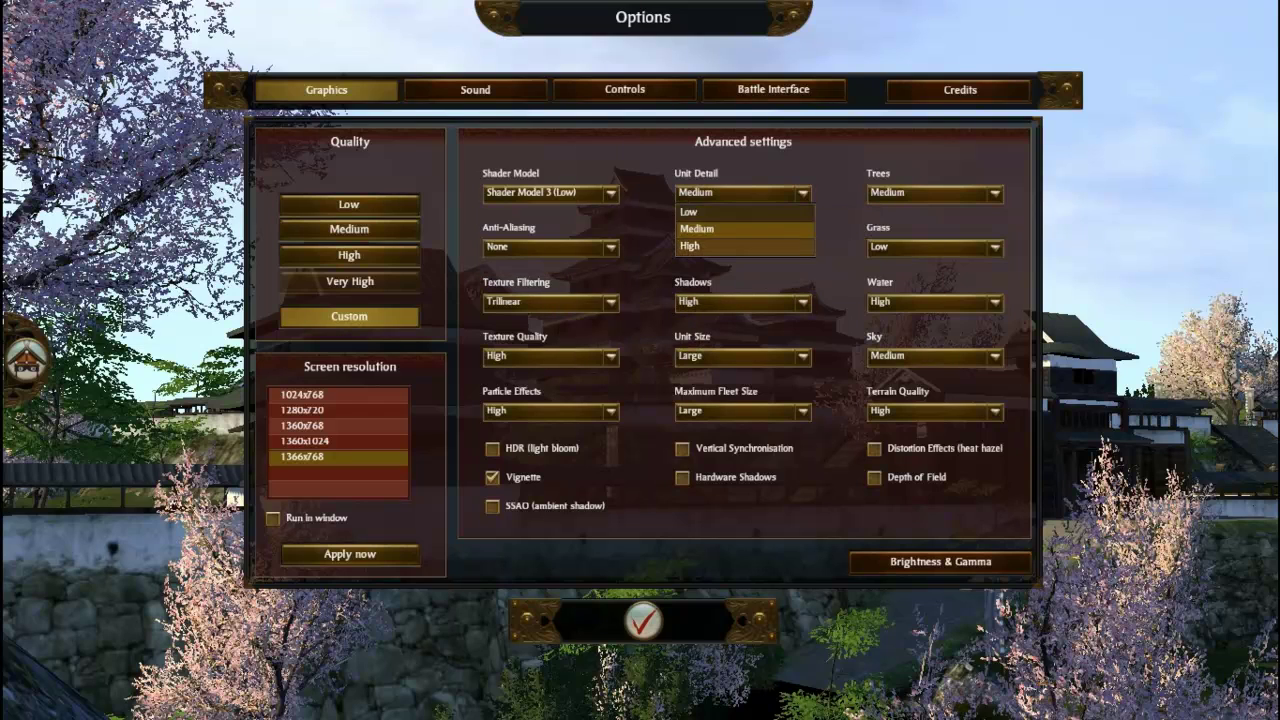
{"action": "left_click", "coordinate": [743, 246]}
- Set Grass, Trees and Sky quality to High
{"action": "left_click", "coordinate": [935, 247]}
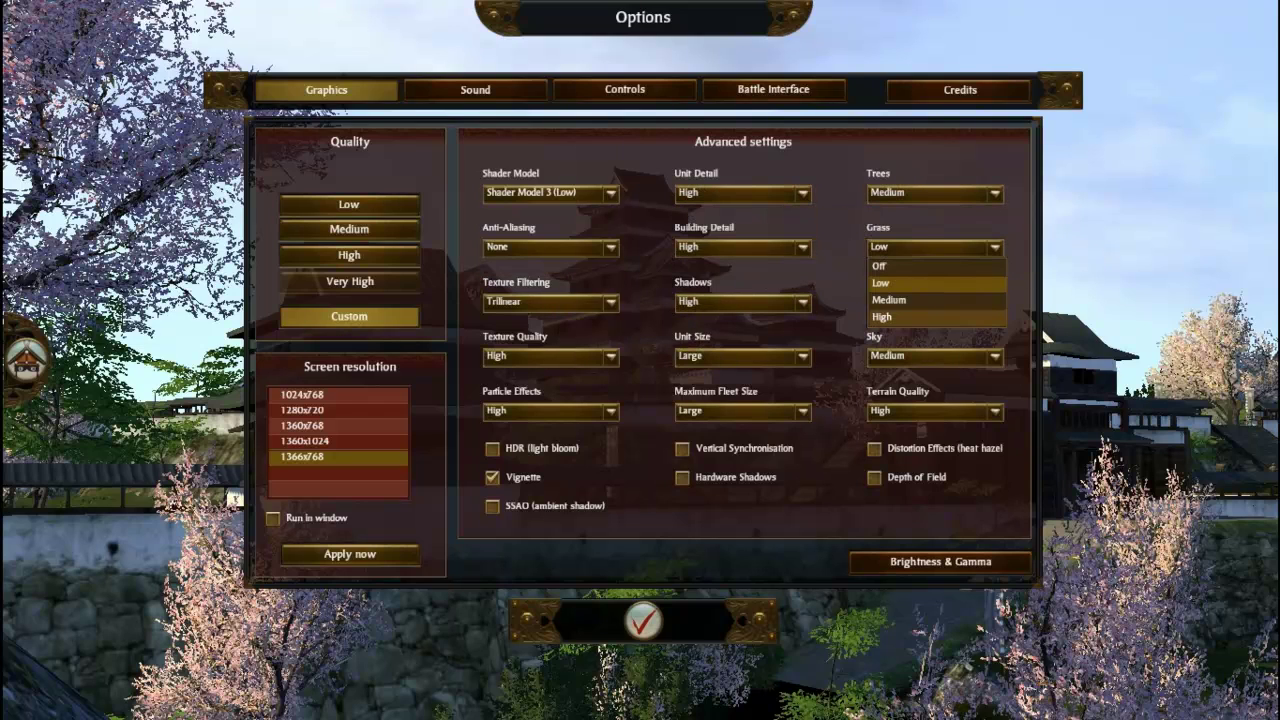
{"action": "left_click", "coordinate": [935, 319]}
{"action": "left_click", "coordinate": [935, 193]}
{"action": "left_click", "coordinate": [935, 246]}
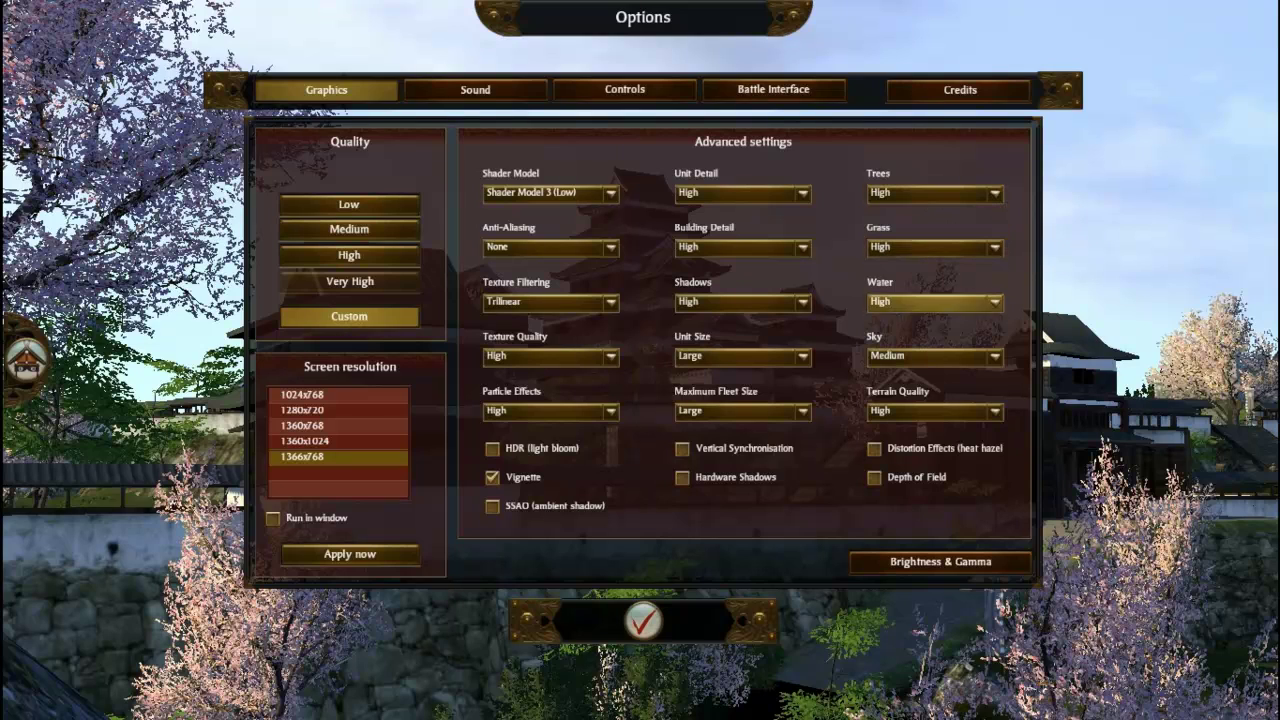
{"action": "left_click", "coordinate": [935, 356]}
{"action": "left_click", "coordinate": [935, 409]}
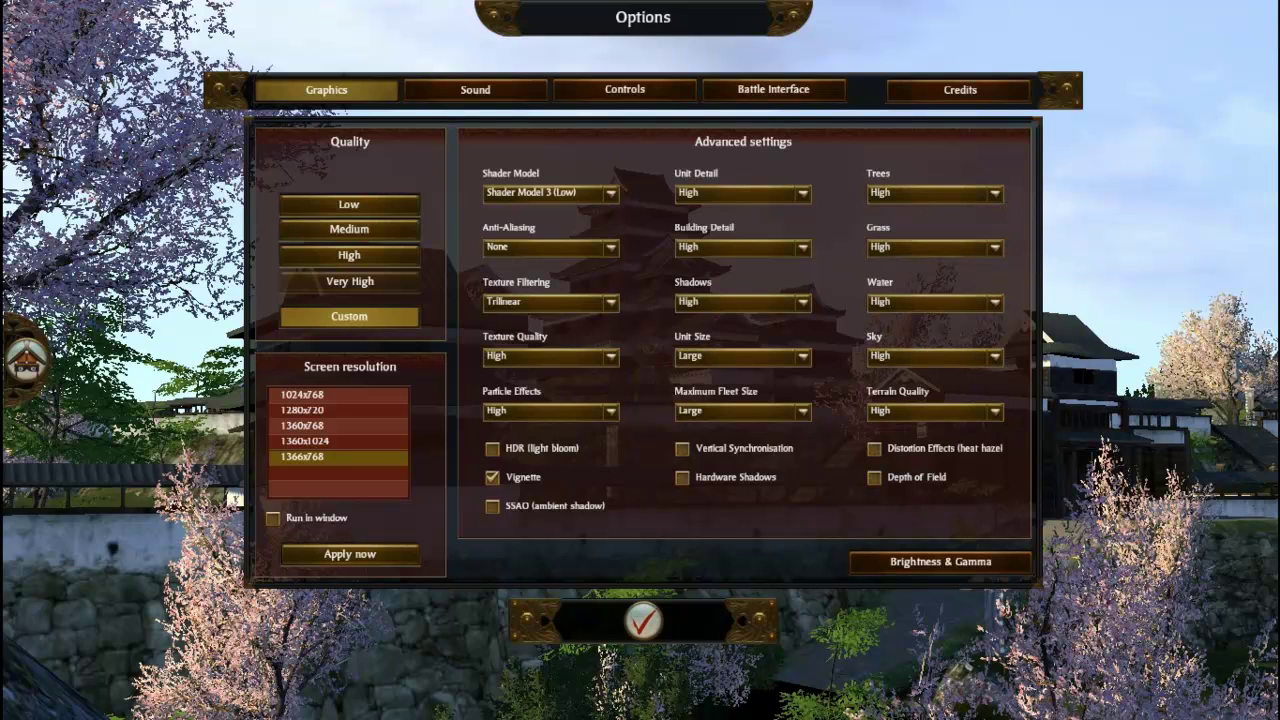